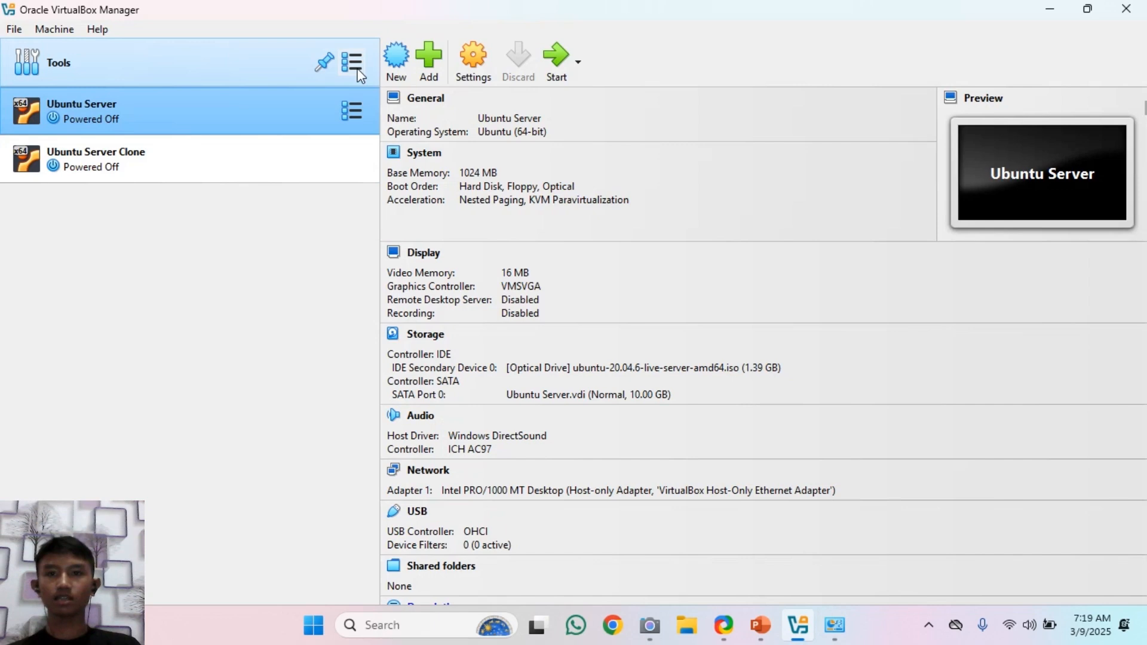
- Open the VirtualBox network manager to examine the host-only network's IPv4 address, network mask and DHCP status
left_click(357, 71)
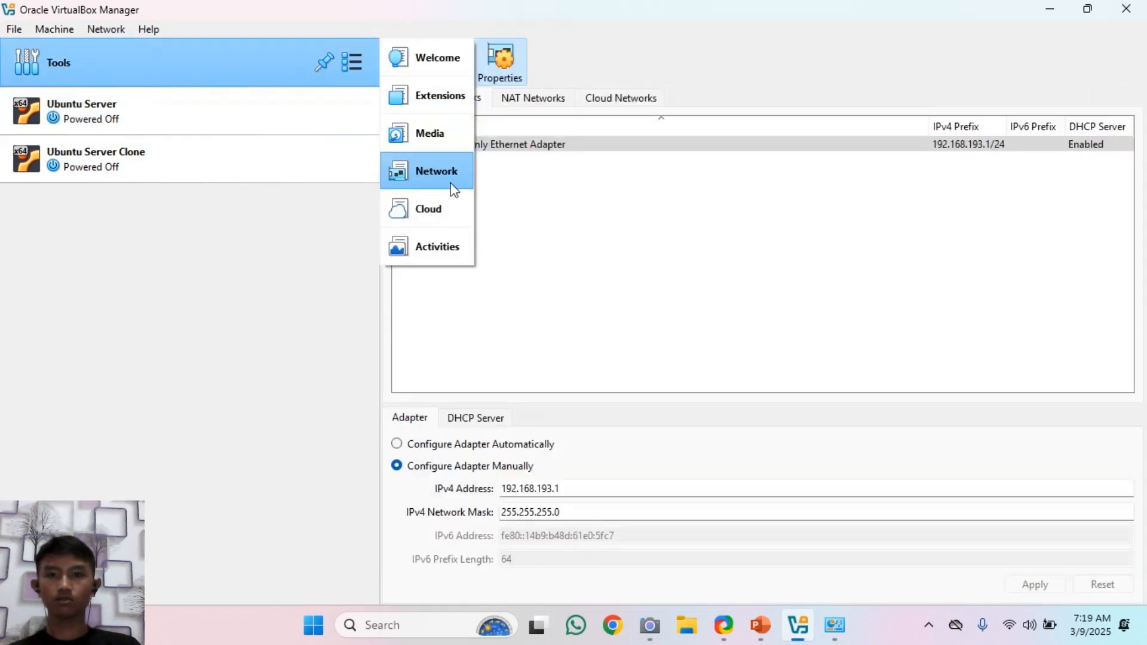
left_click(454, 179)
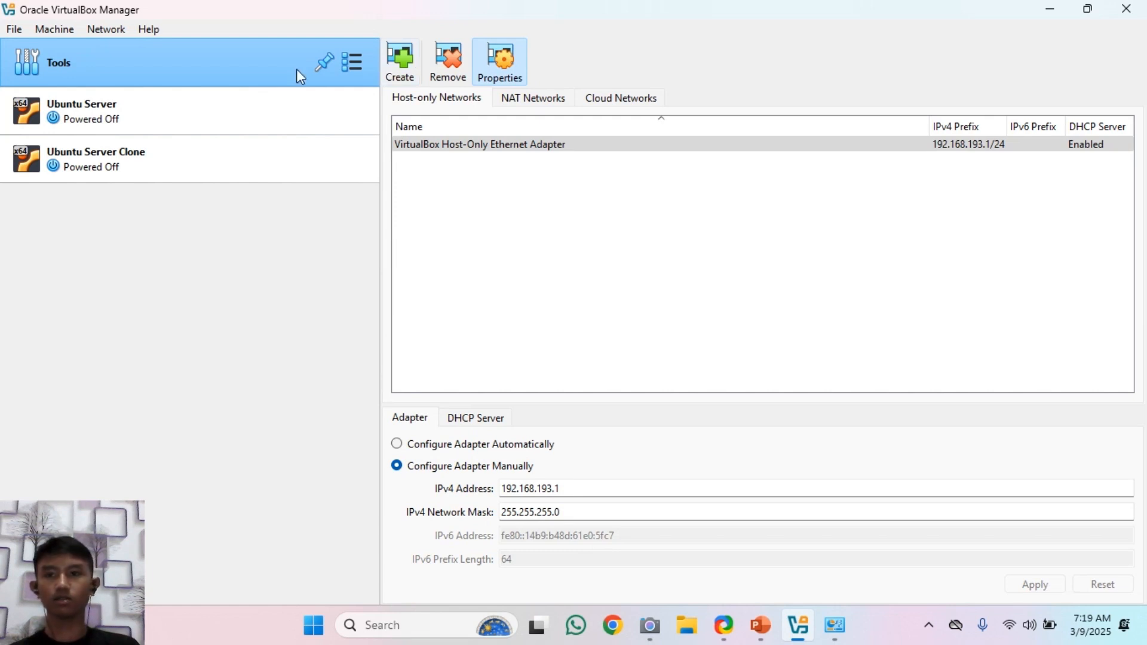
- Attach network Adapter 1 of the Ubuntu Server machine to Host-only Adapter using VirtualBox Host-Only Ethernet Adapter, and save the settings
left_click(160, 129)
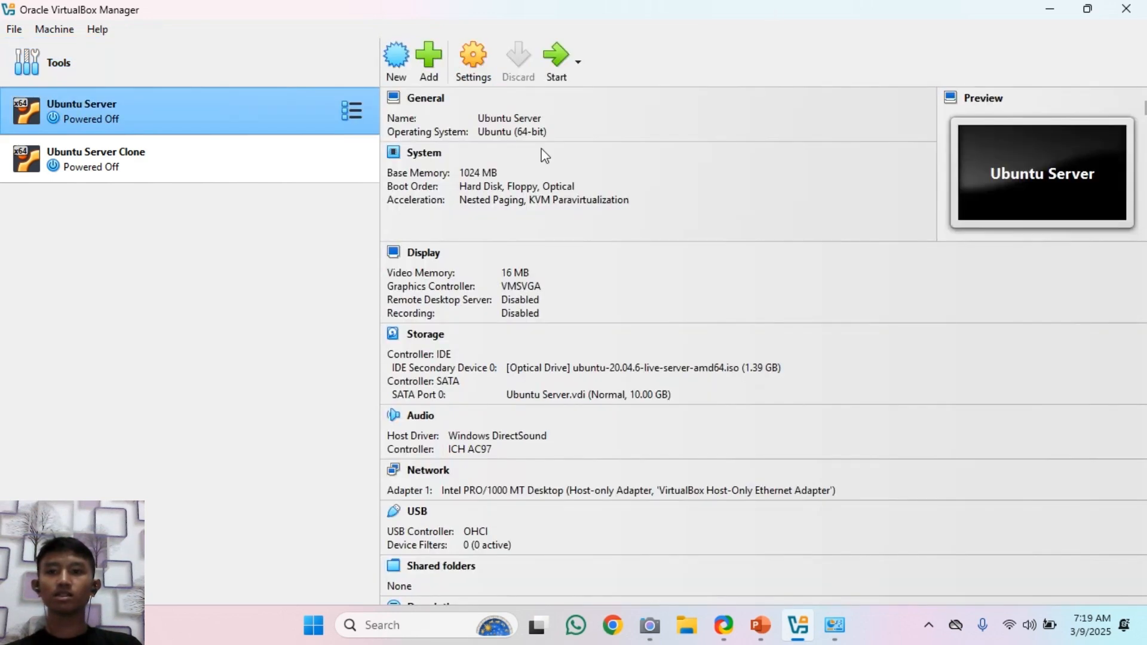
left_click(495, 53)
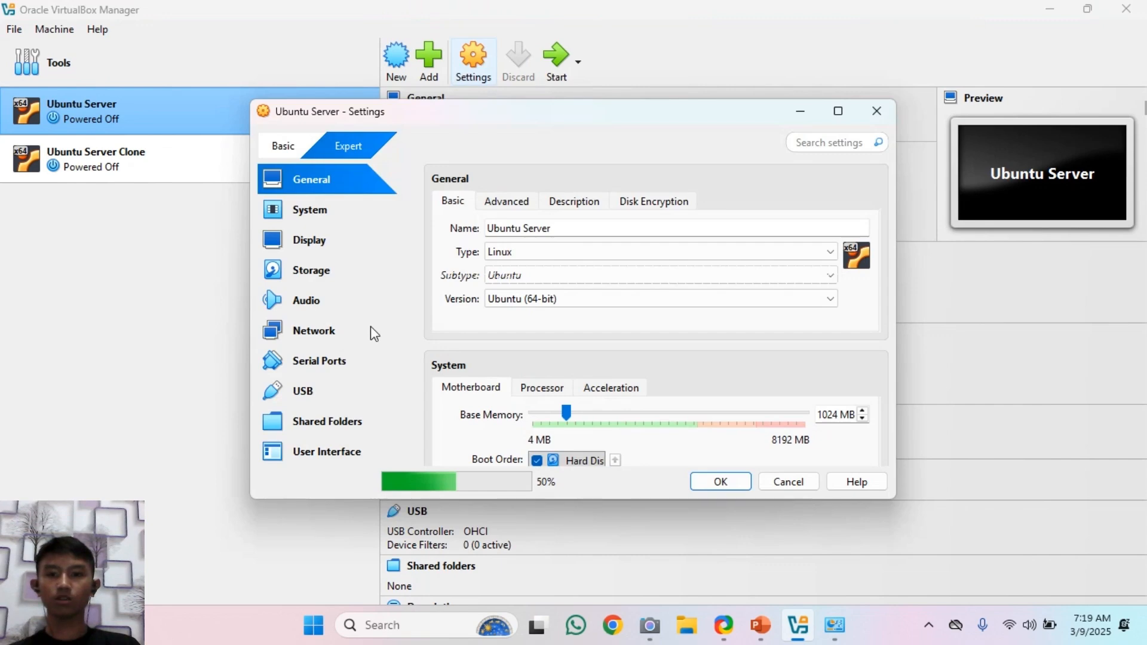
left_click(371, 326)
left_click(658, 250)
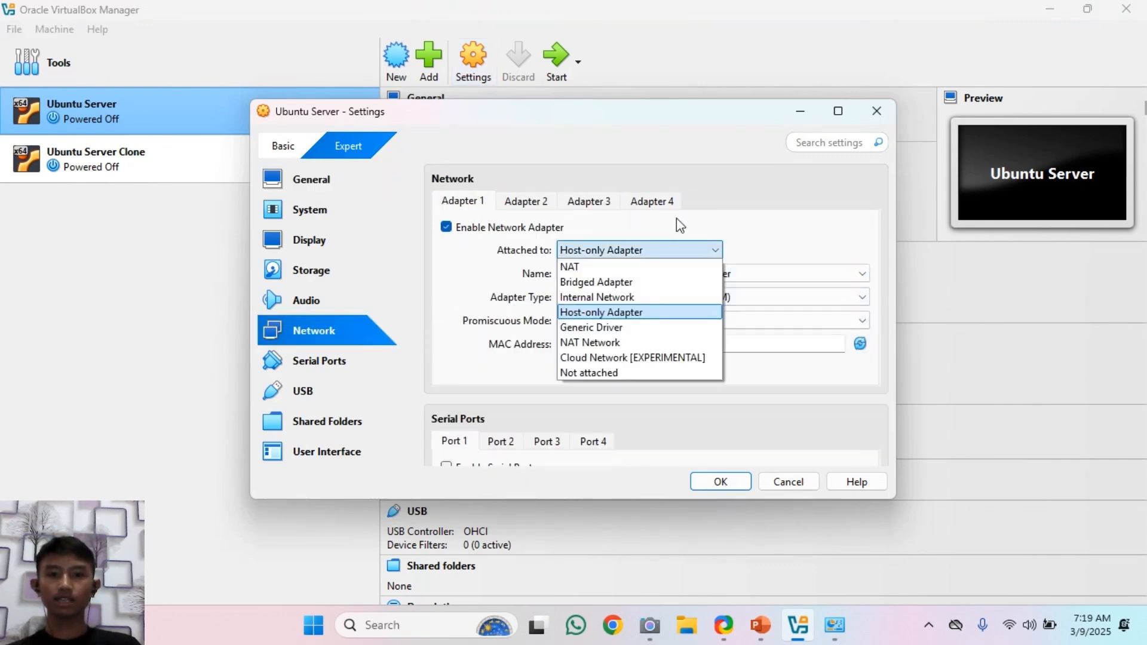
left_click(597, 312)
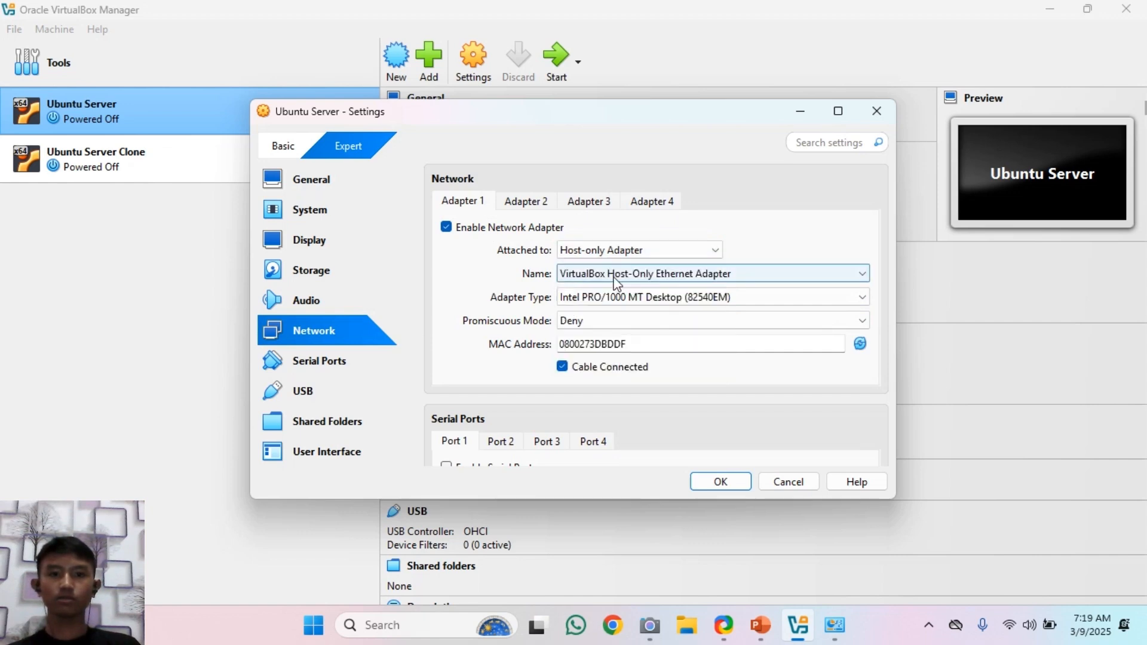
left_click(614, 275)
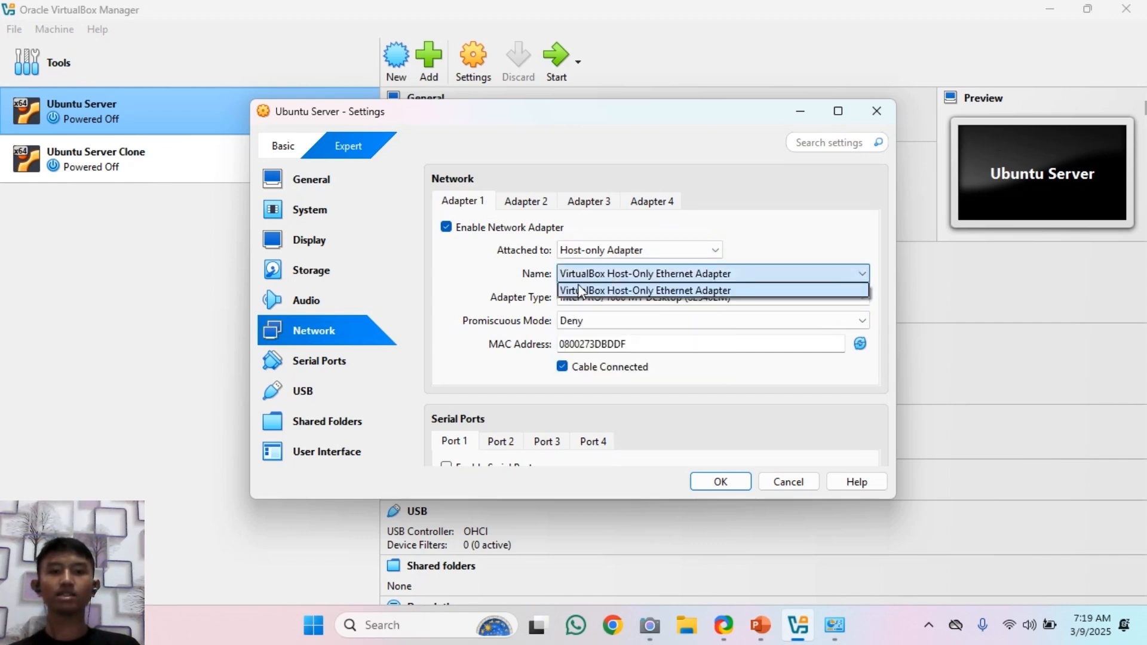
left_click(578, 291)
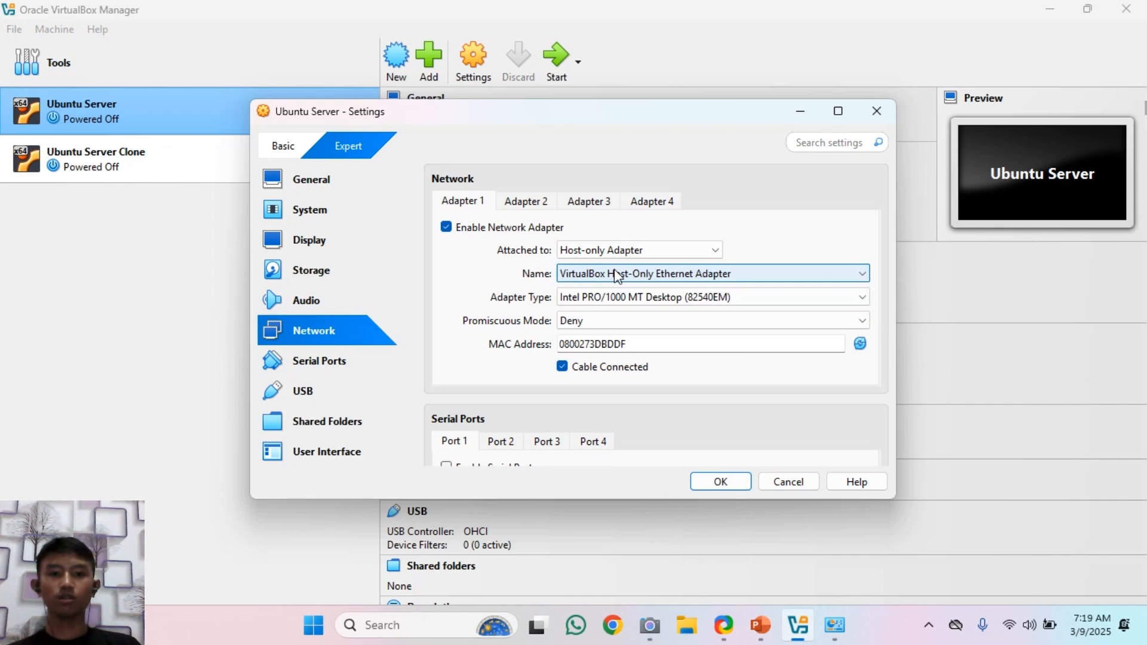
key("Return")
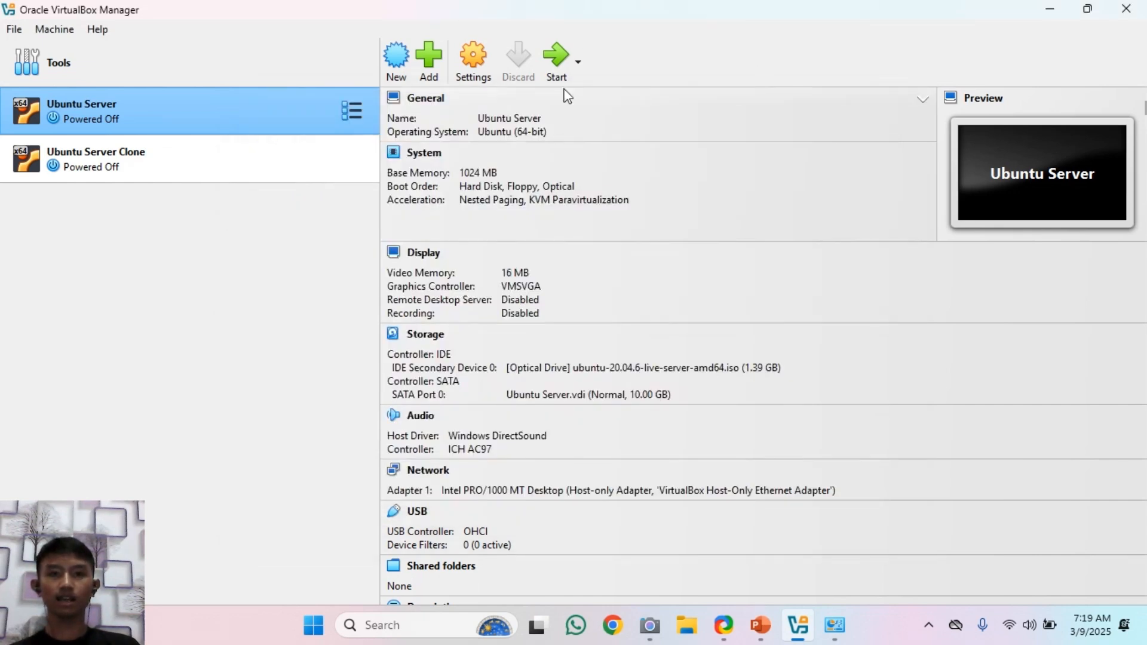
- Start the Ubuntu Server machine and log in at its console with the account's username and password
left_click(558, 71)
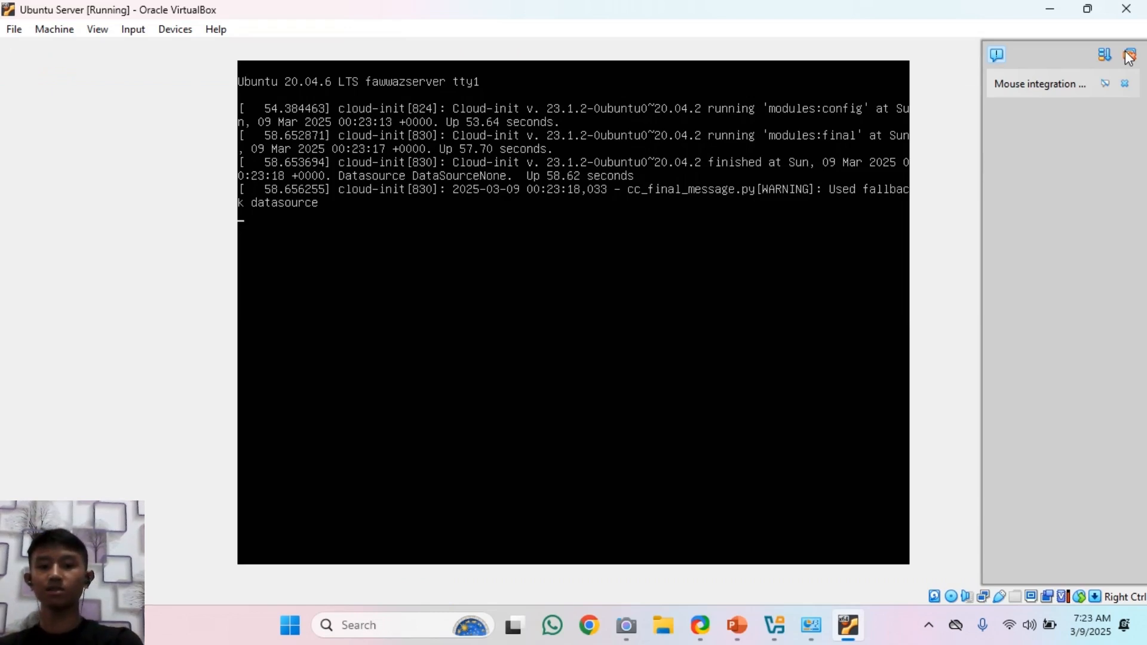
type("faa")
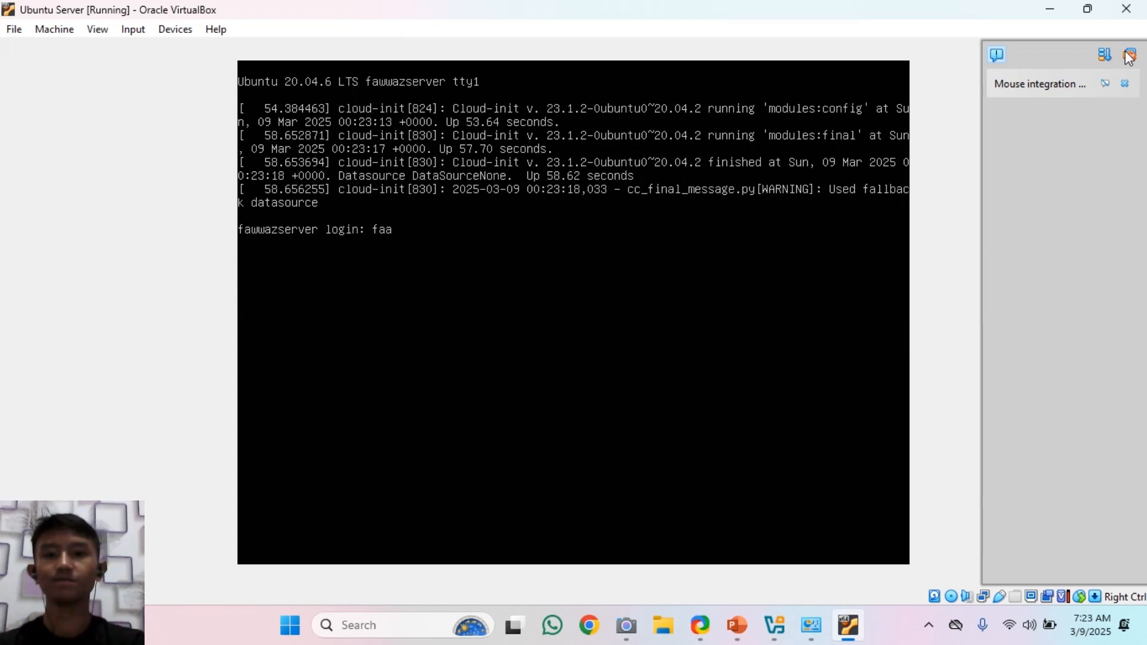
key("BackSpace")
type("wwaz")
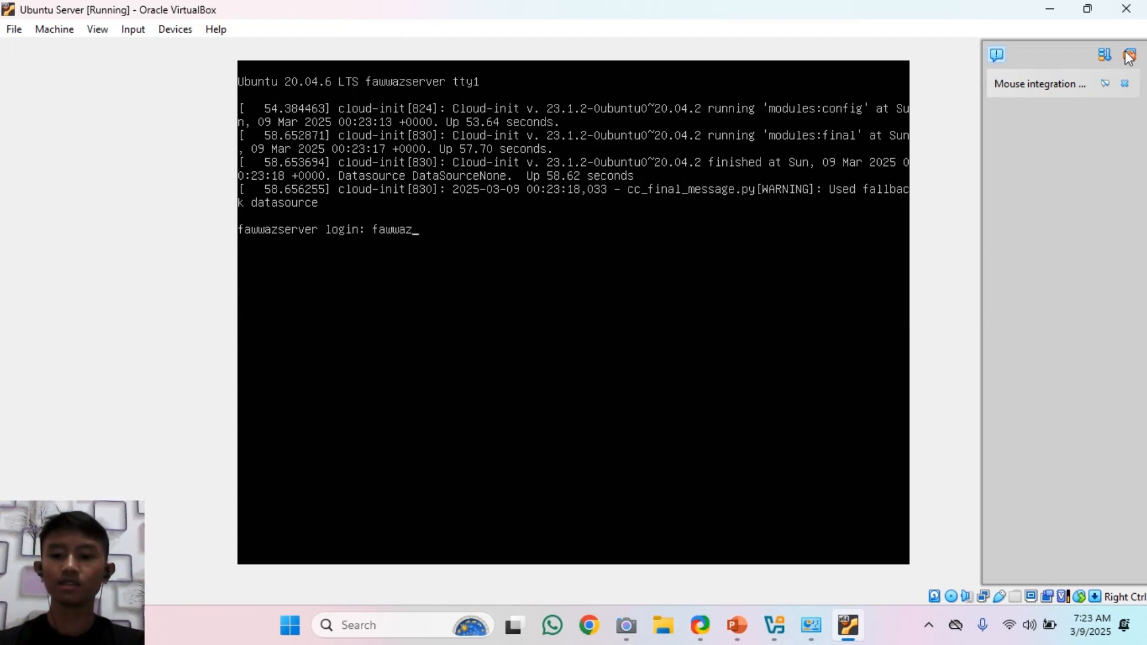
key("Return")
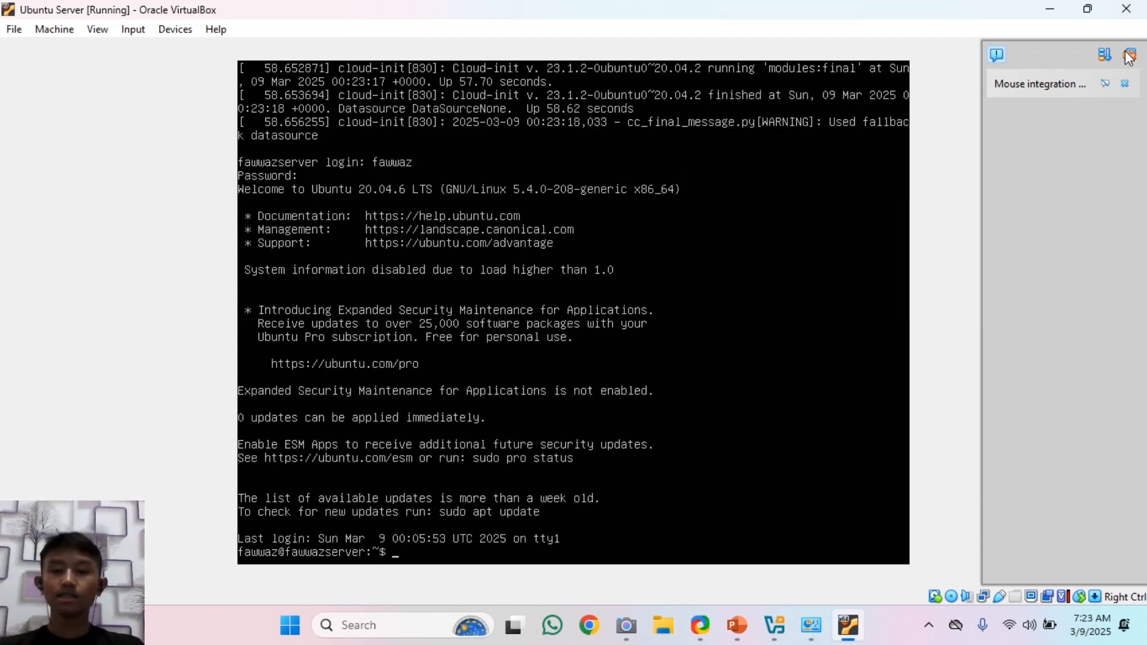
key("Return")
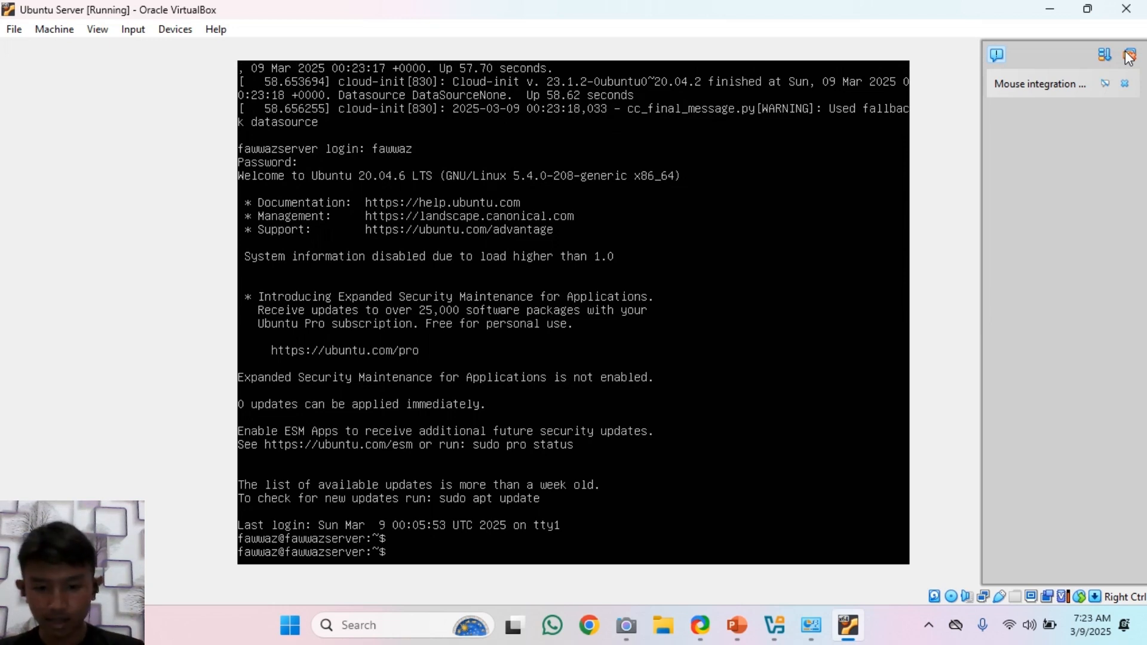
- Run "ip add" in the Ubuntu Server console to list its network interfaces and addresses
type("ip")
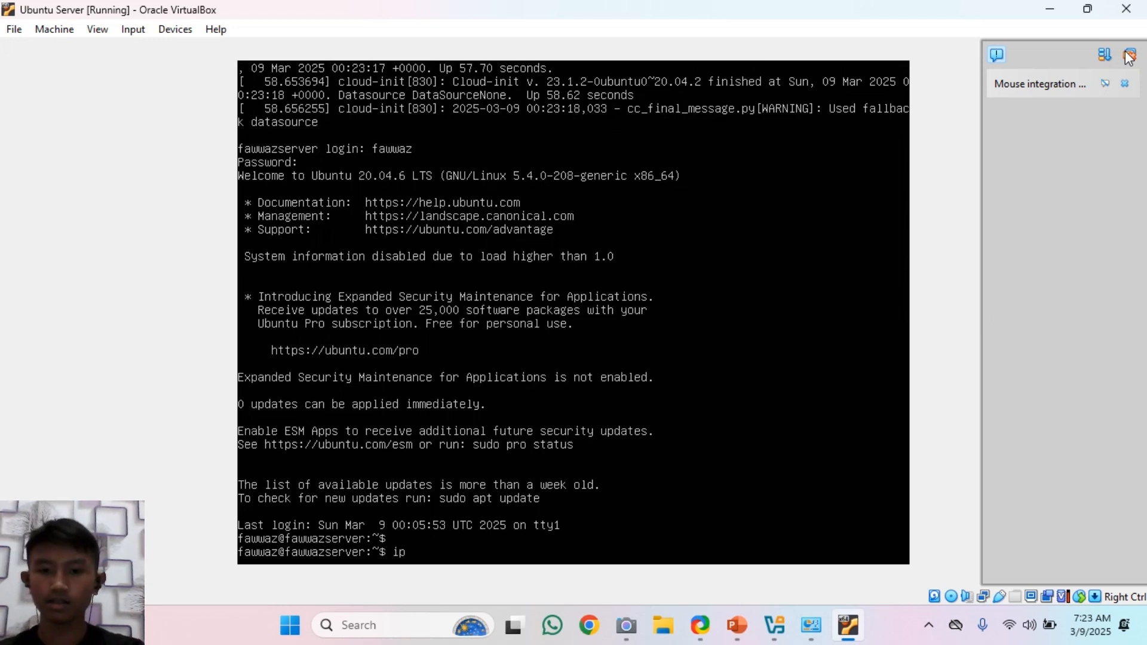
type(" add")
key("Return")
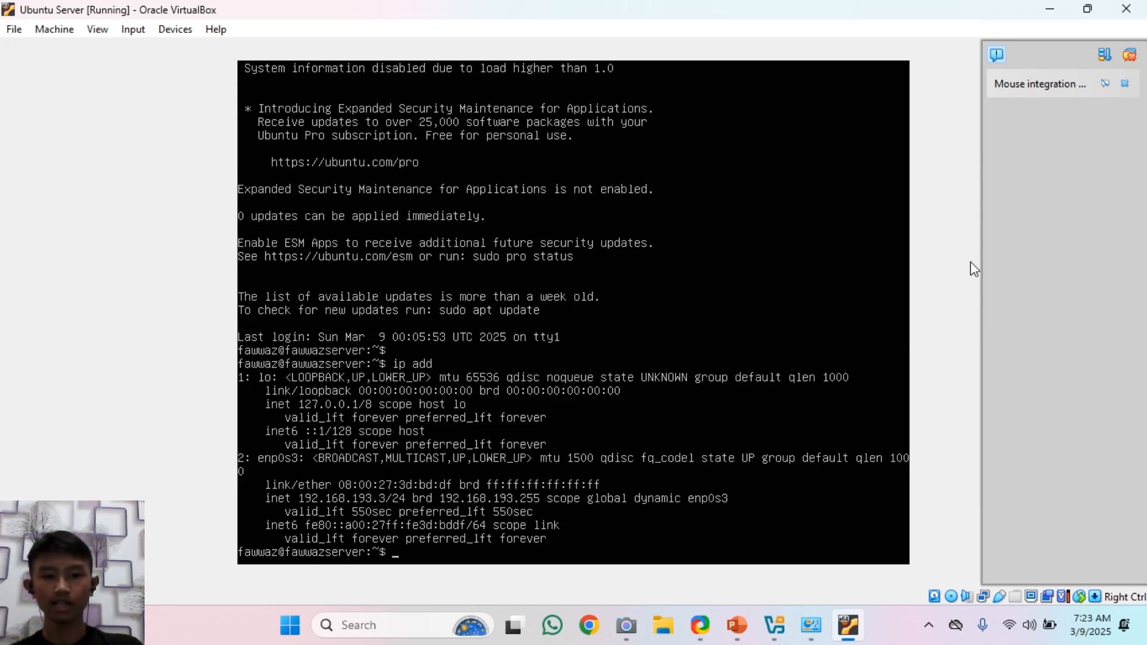
- Switch to Control Panel and check the IPv4 address in the connection details of the Ethernet 2 host-only adapter
left_click(812, 633)
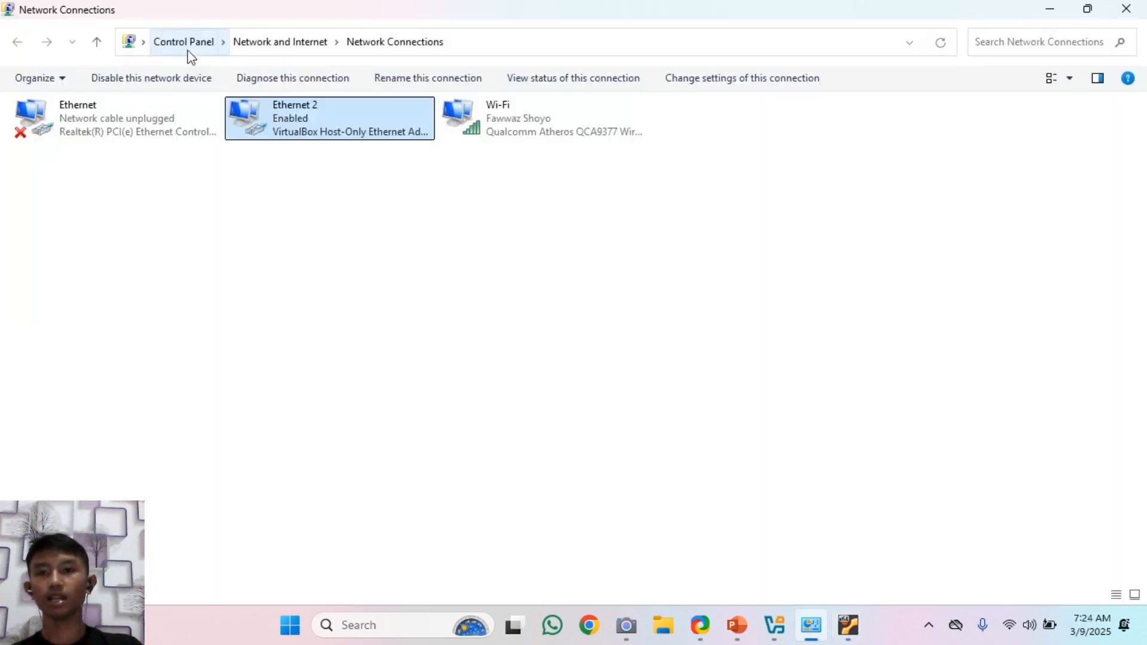
left_click(183, 42)
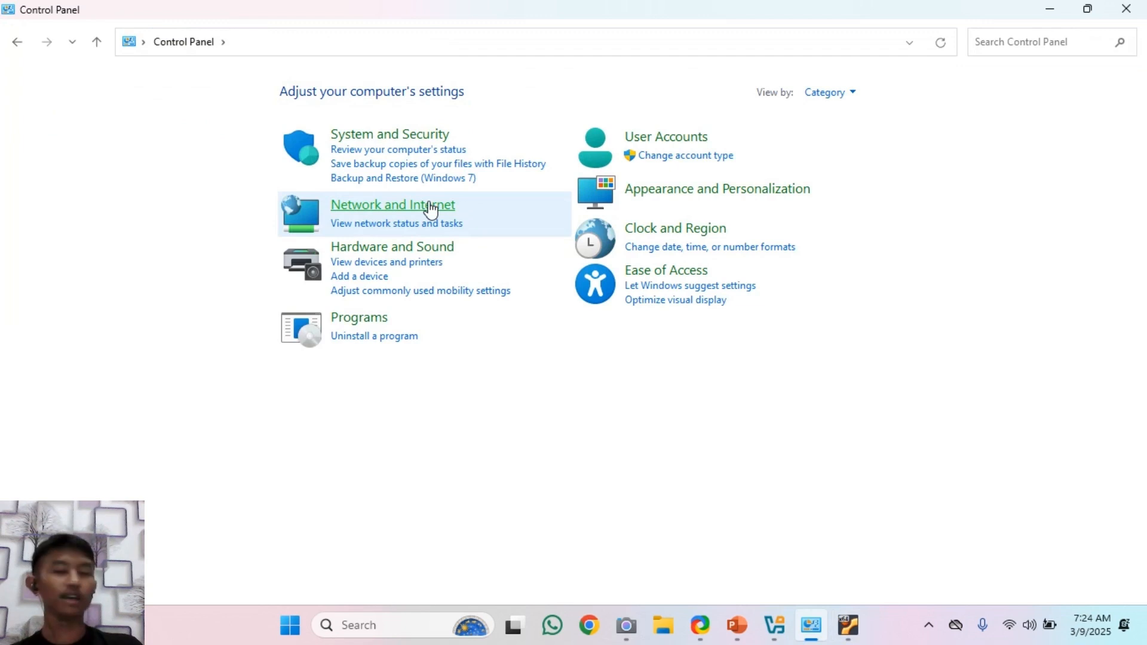
left_click(431, 211)
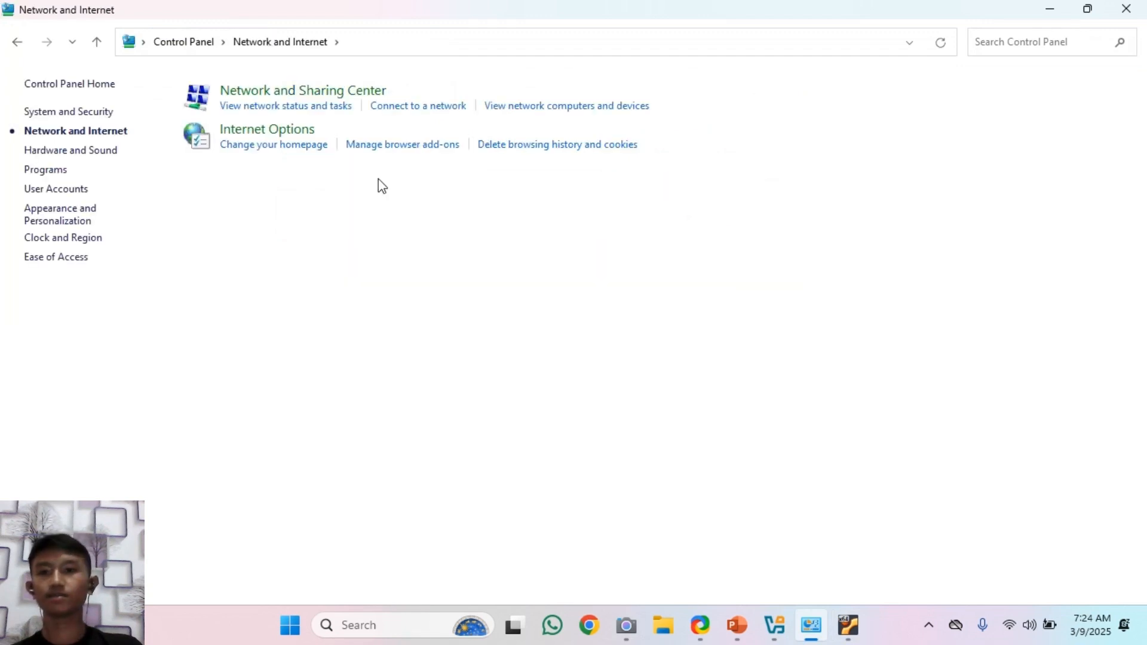
left_click(343, 92)
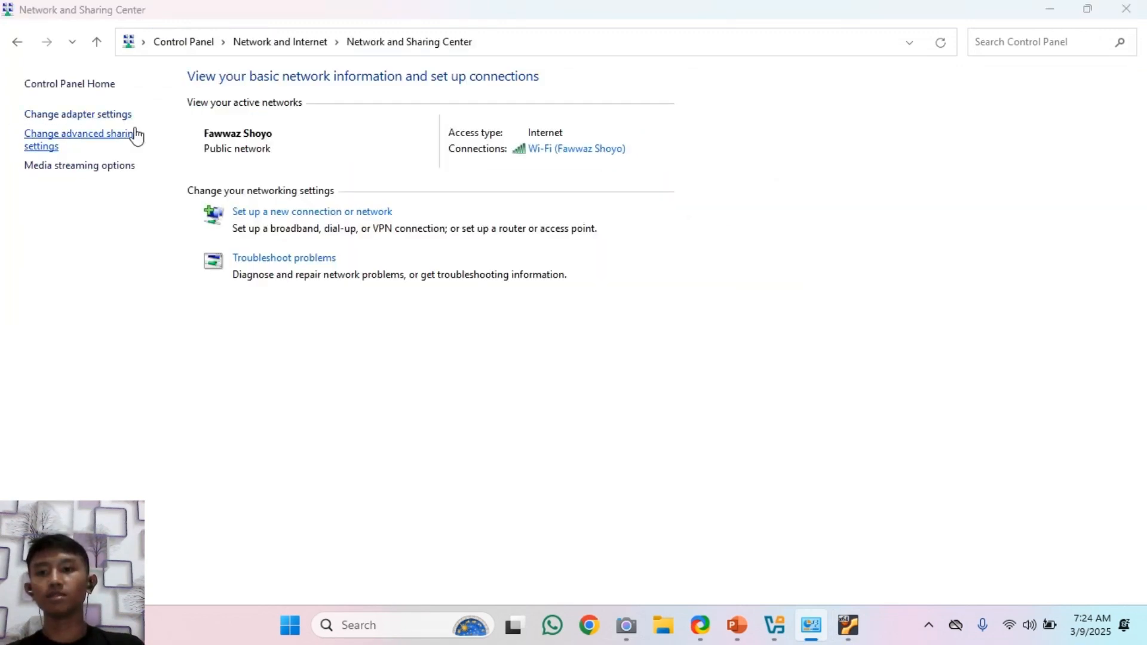
left_click(77, 114)
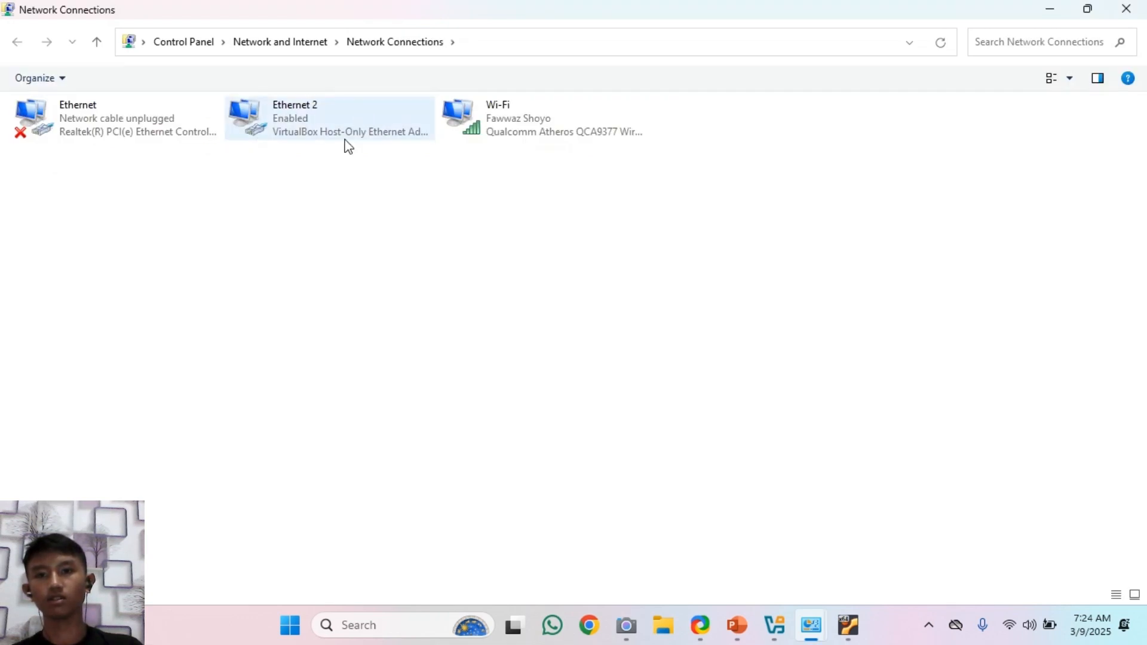
double_click(380, 129)
left_click(478, 281)
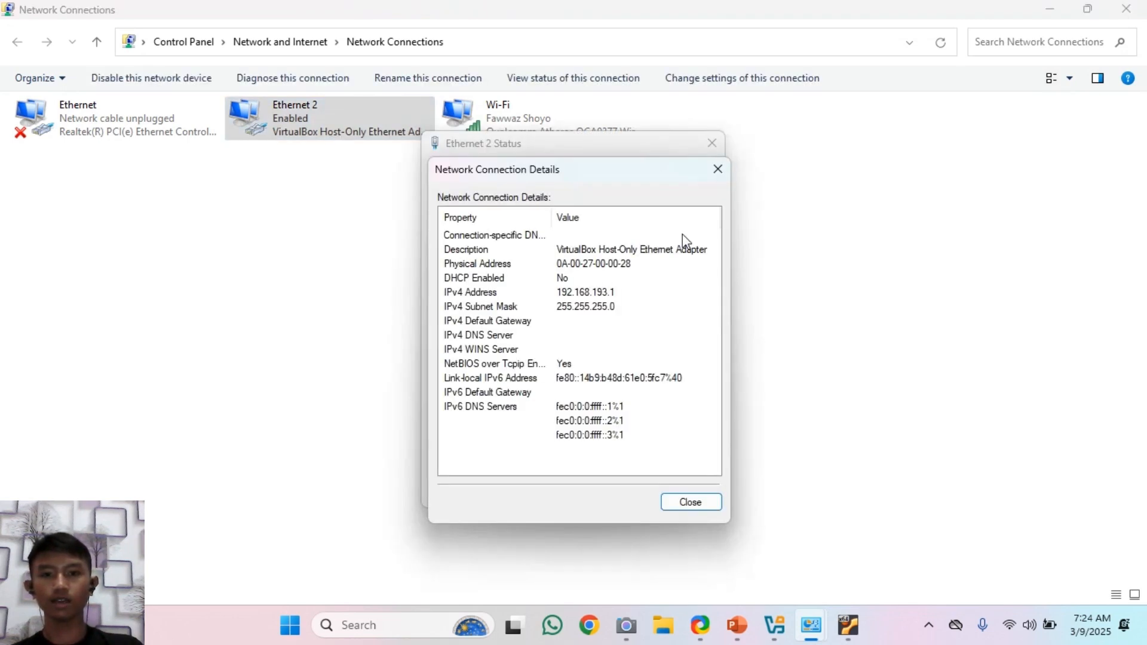
left_click(445, 294)
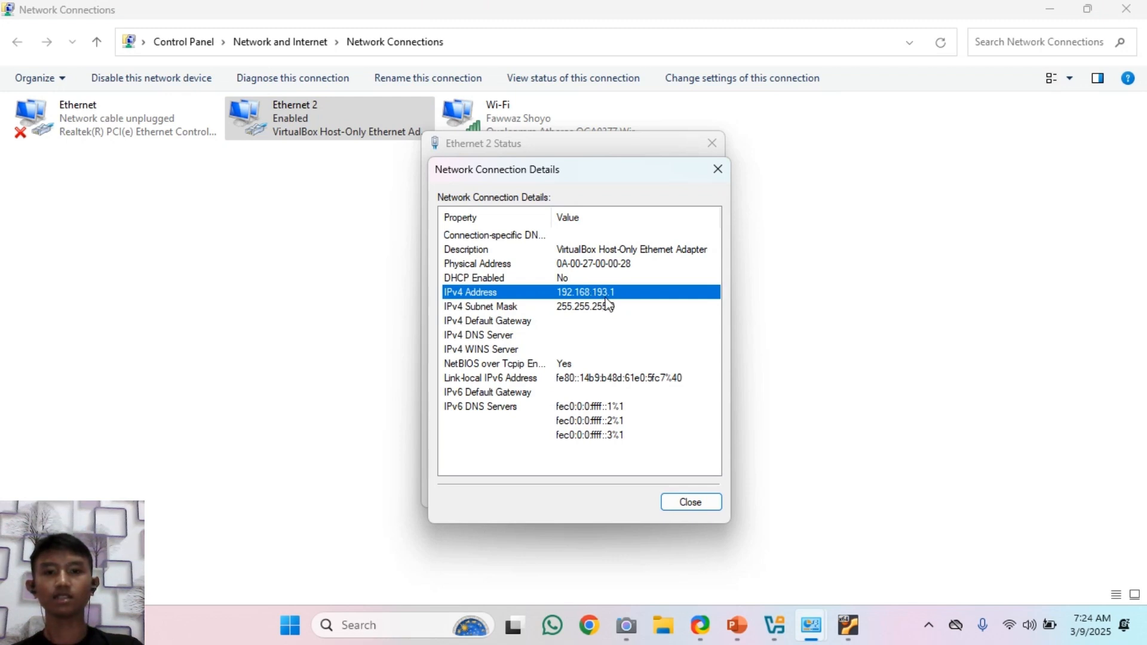
- Ping the Ubuntu Server at 192.168.193.3 from the Windows Command Prompt
left_click(849, 625)
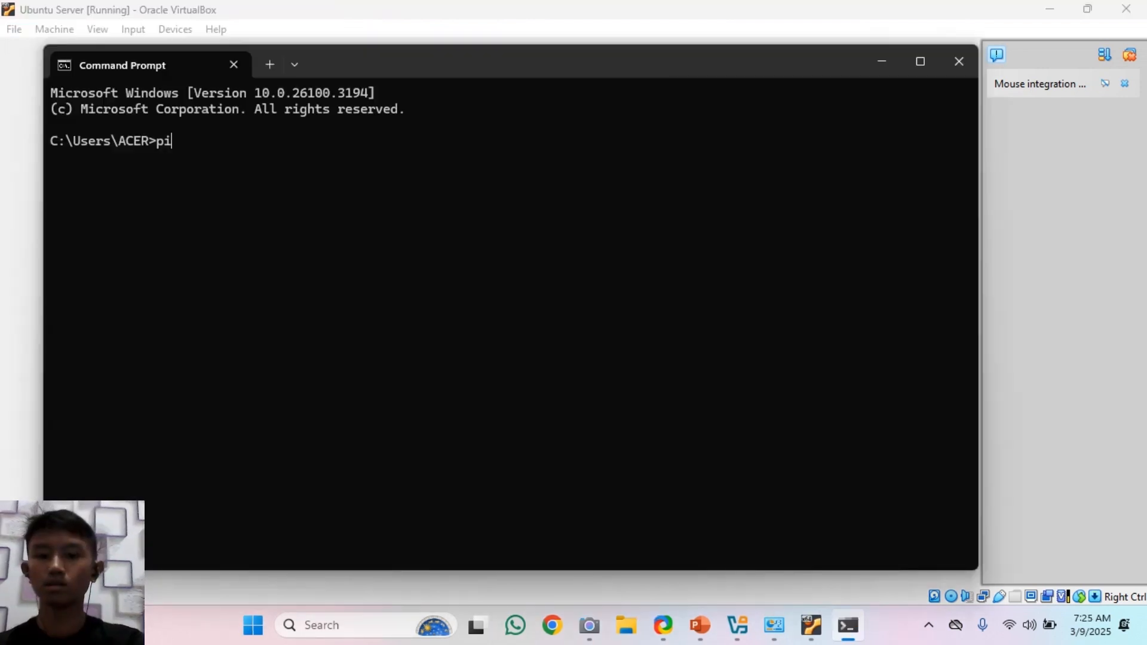
type("ng")
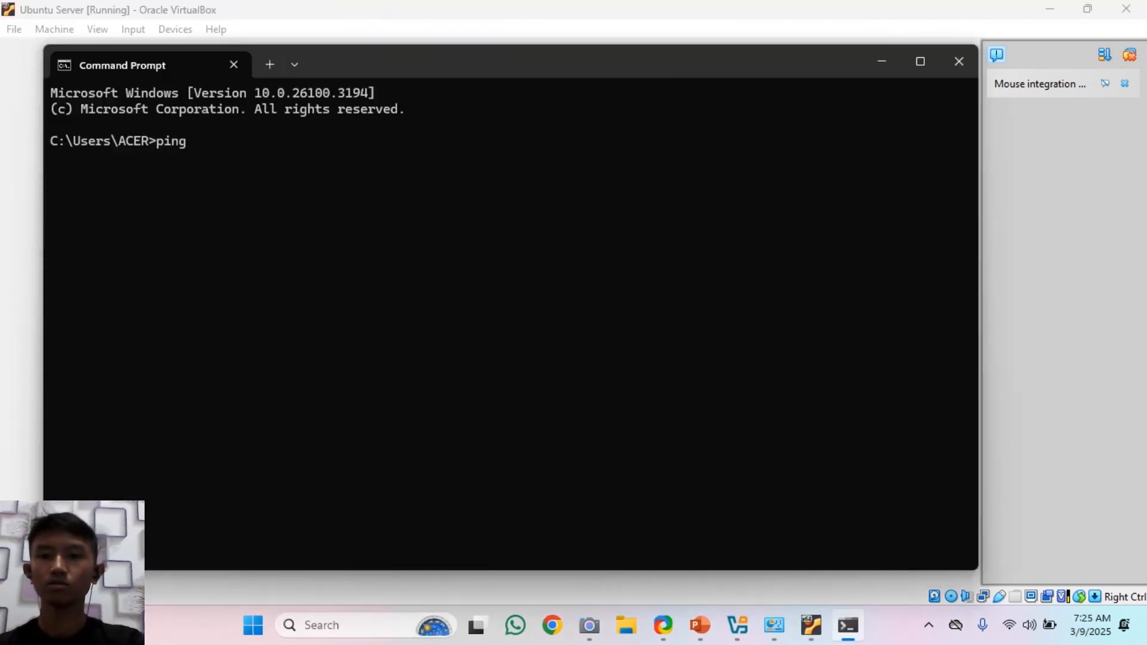
type(" 192.168")
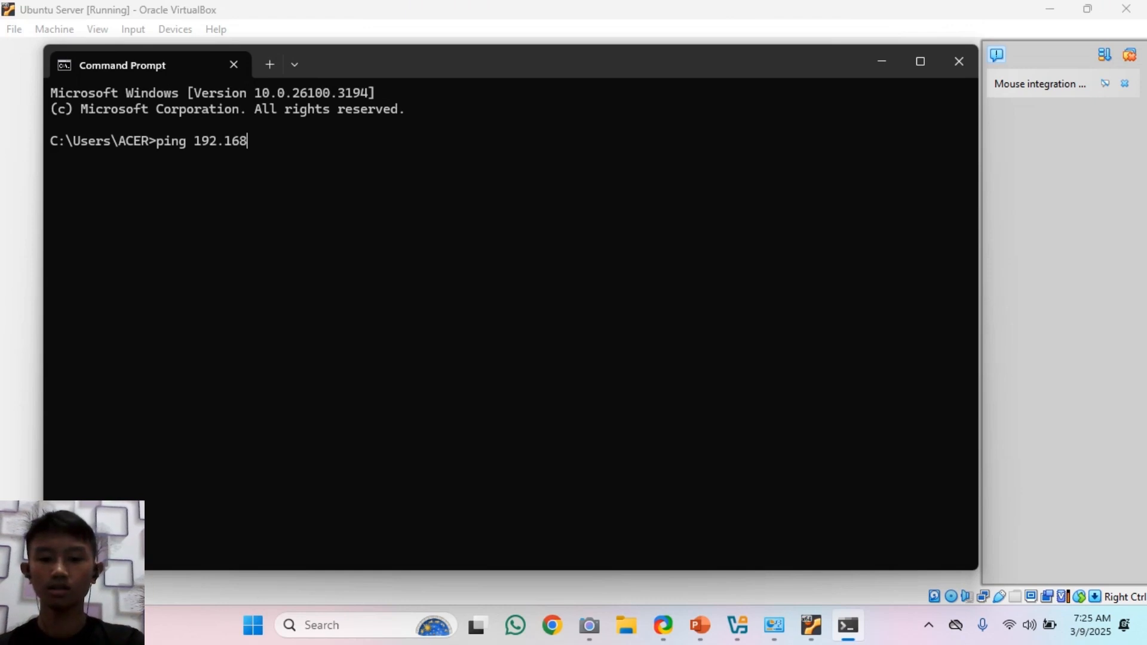
type(".193.3")
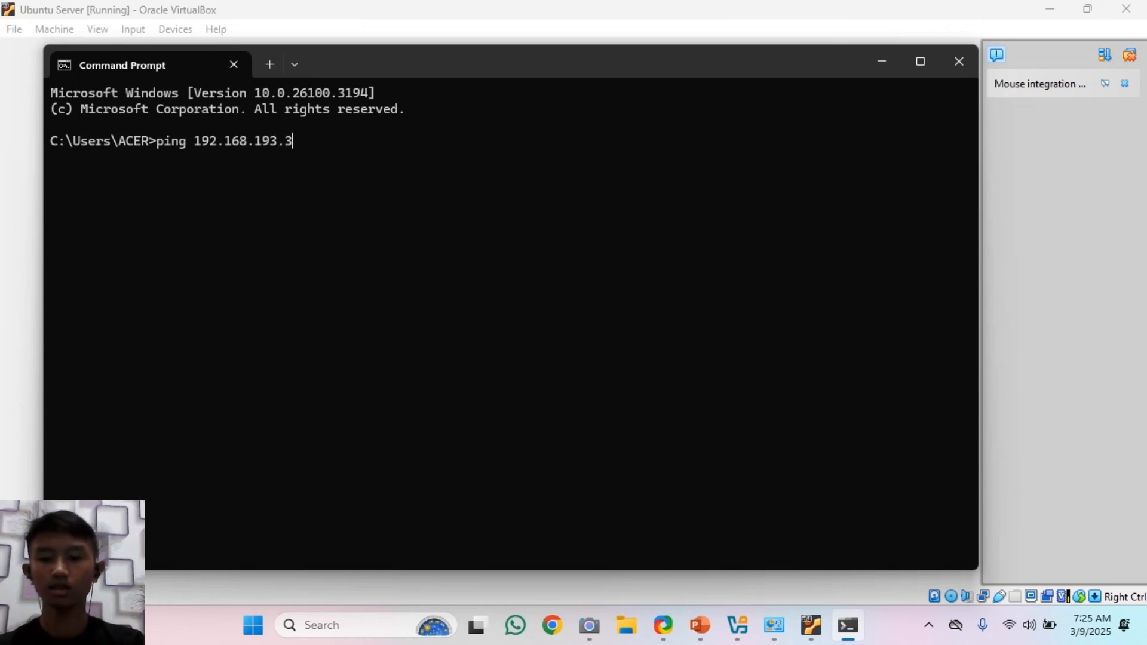
key("Return")
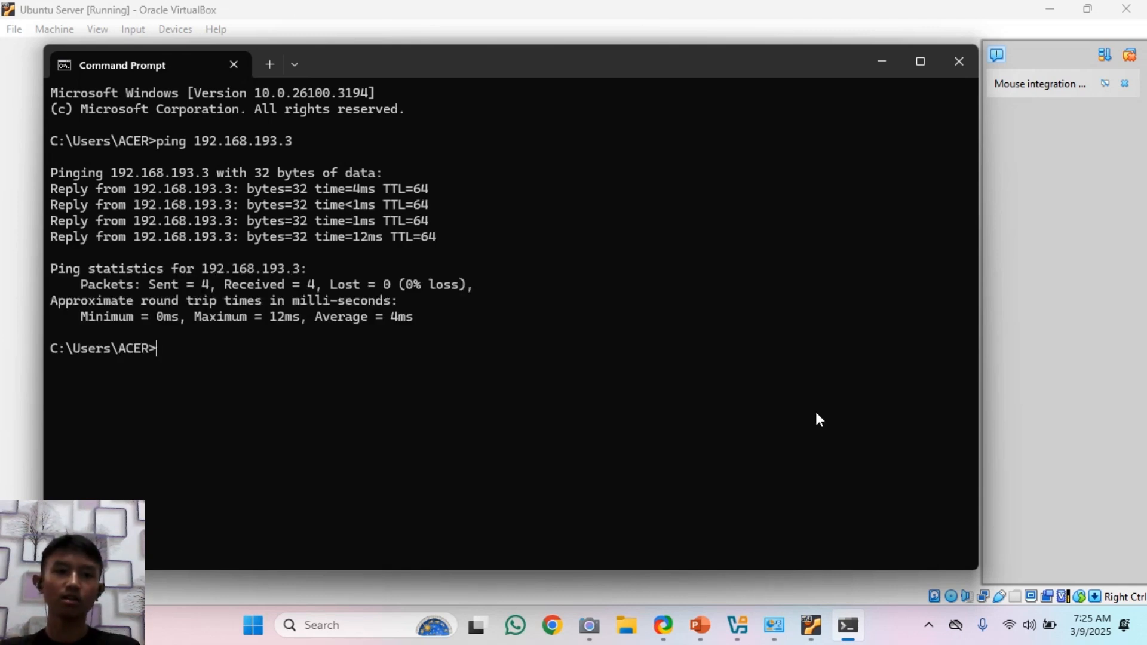
- Switch to the Ubuntu Server console, ping the Windows host at 192.168.193.1, and stop the ping
left_click(811, 626)
type("p")
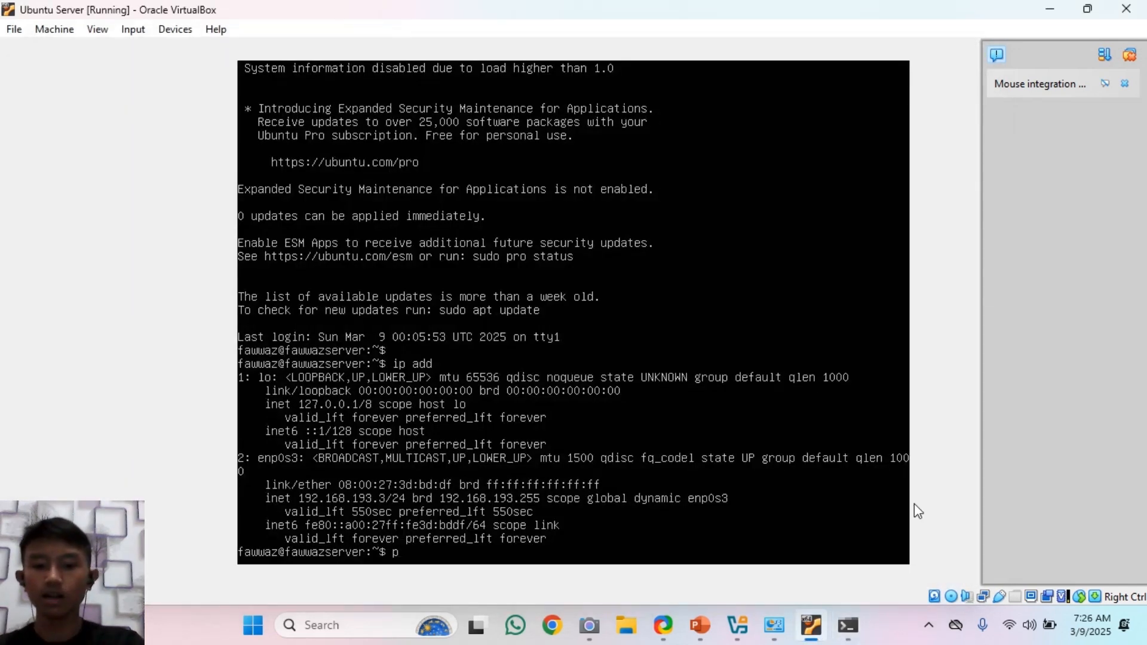
type("ing 192.")
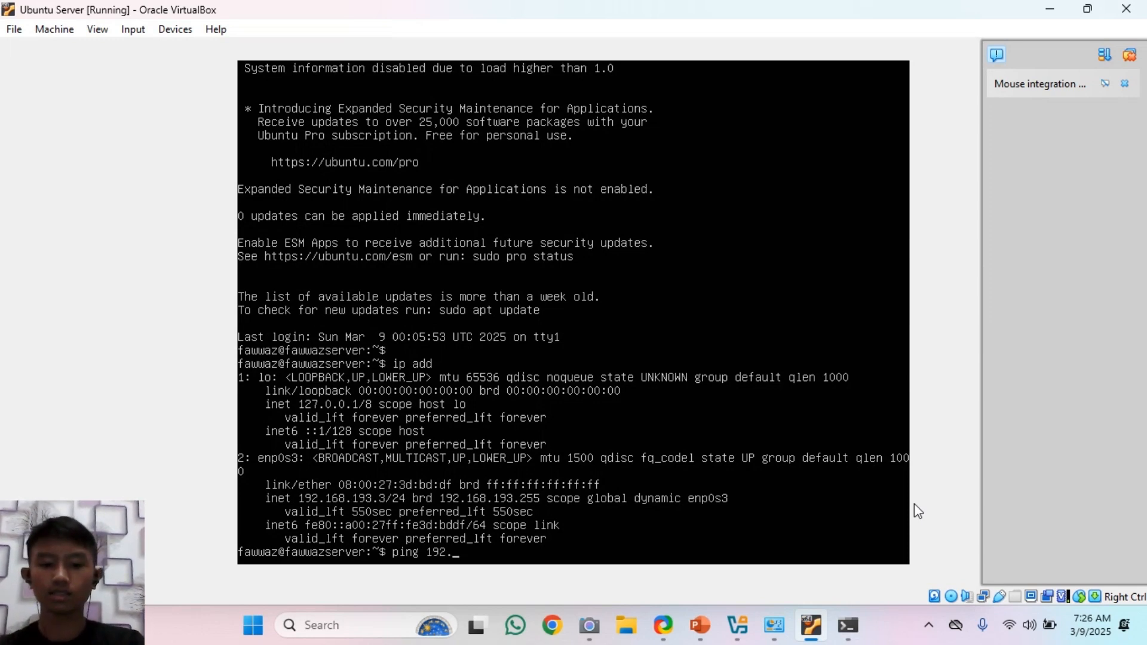
type("168.1")
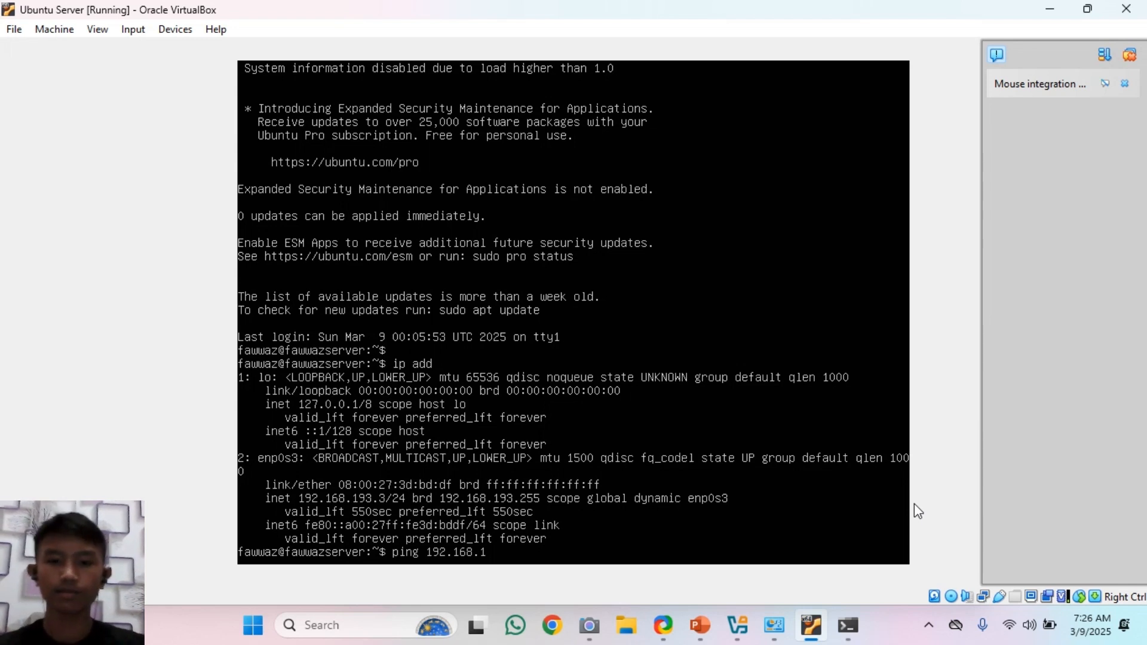
key("Left")
type("193.")
key("Return")
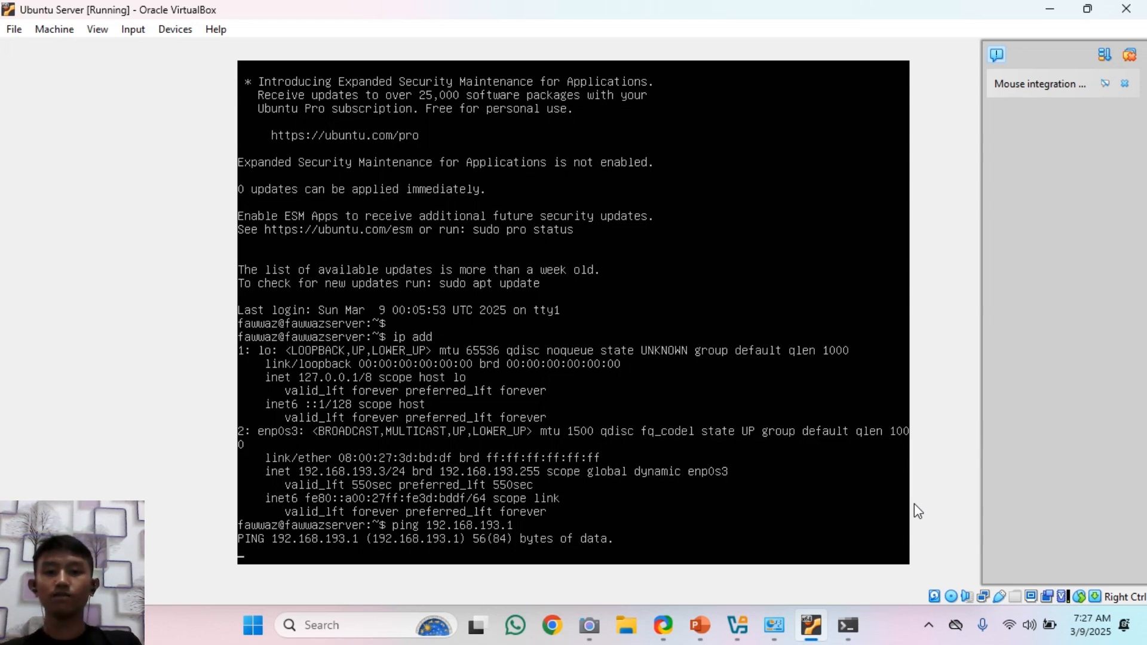
key("ctrl+c")
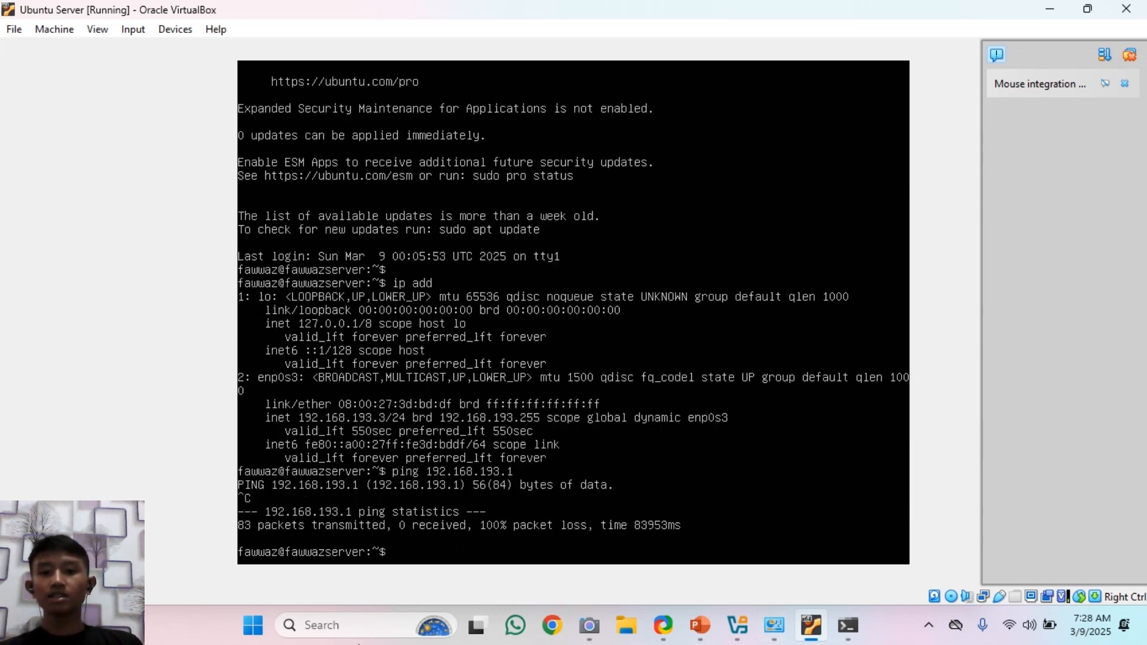
- Search Windows for "windows defender firewall" and open the Windows Defender Firewall control panel page
left_click(442, 625)
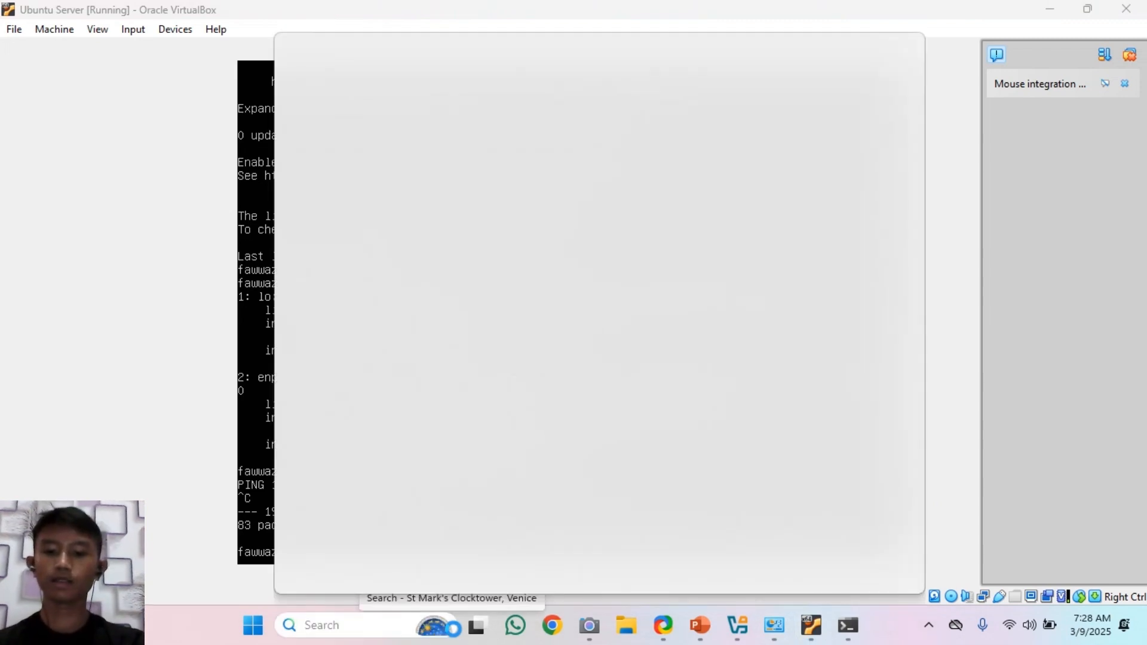
type("win")
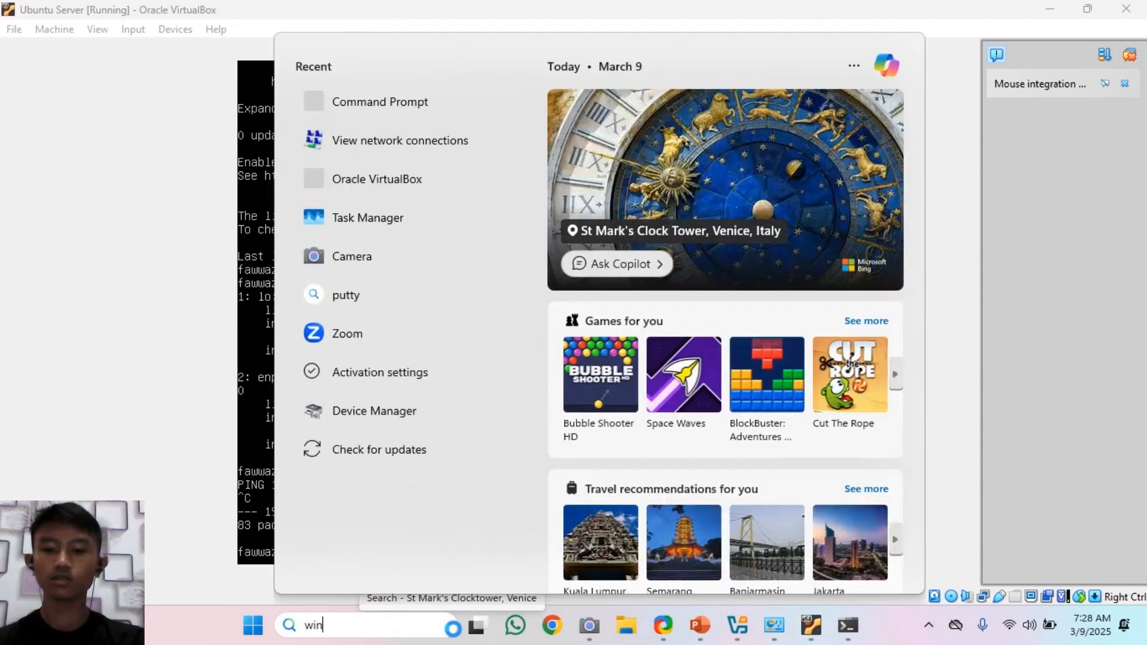
type("dows")
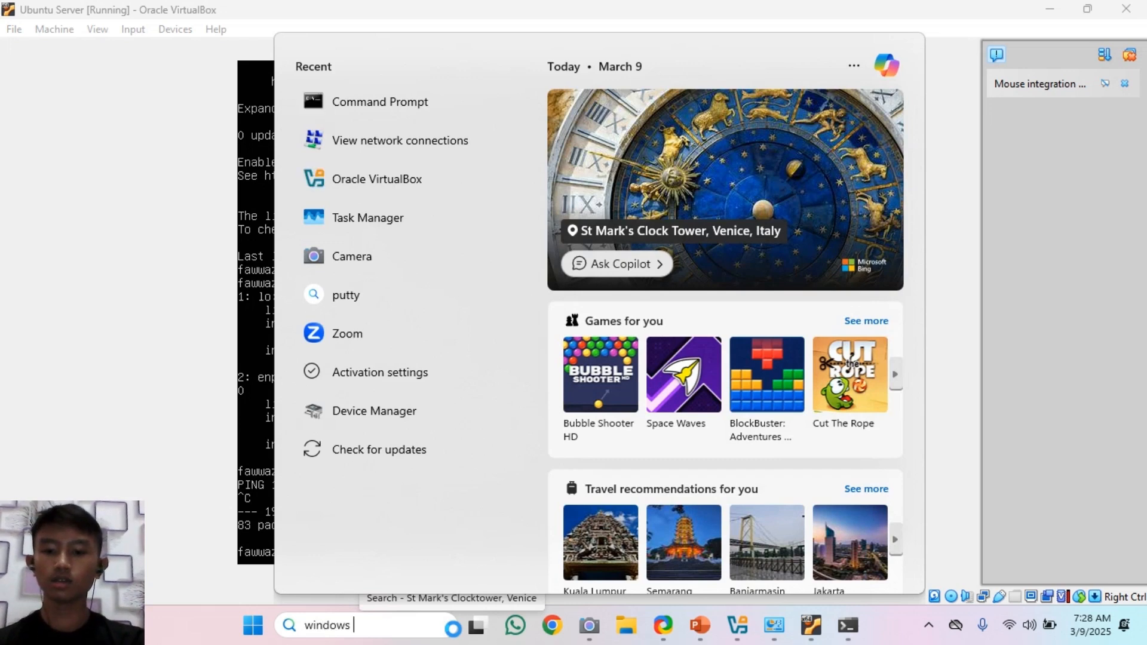
type(" defender")
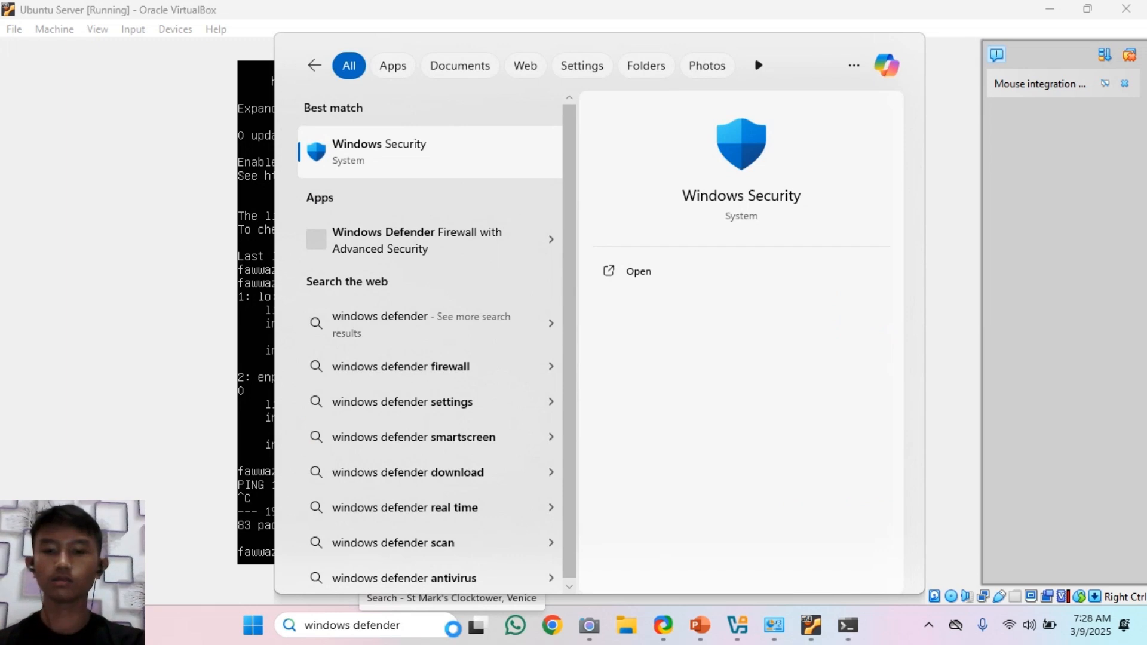
type(" firewall")
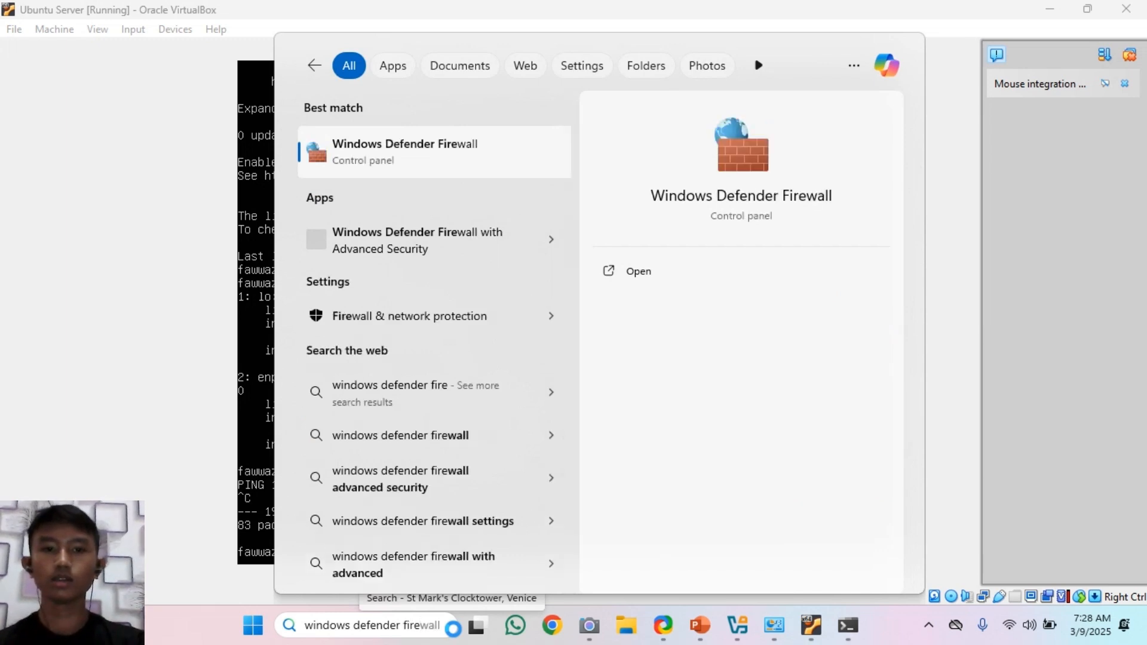
left_click(743, 270)
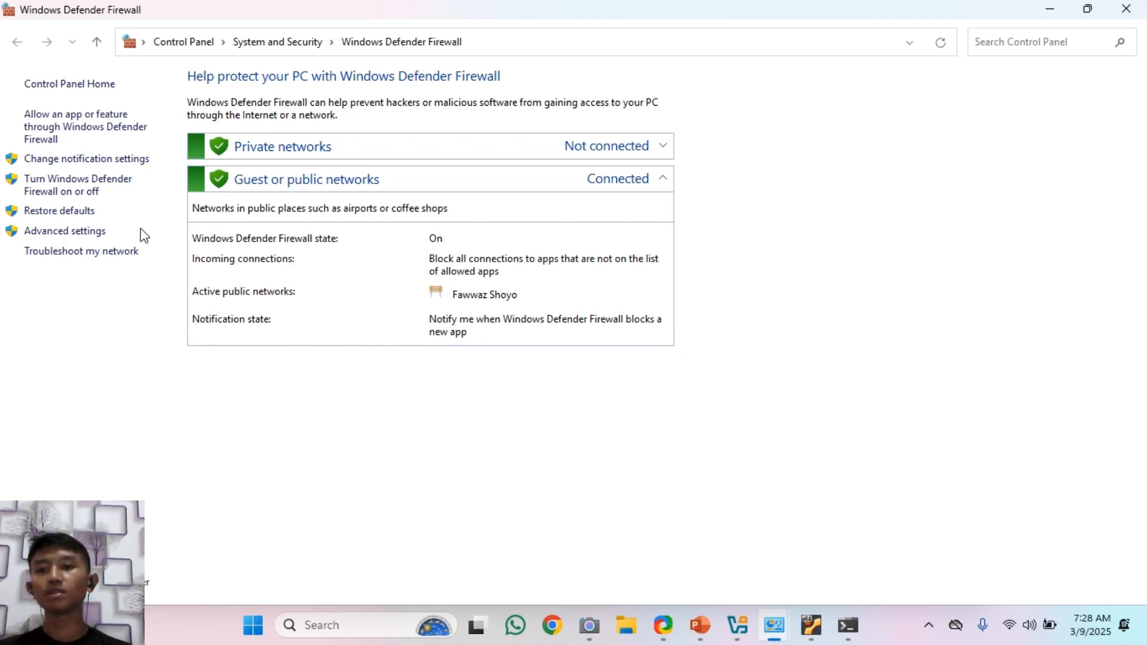
- Turn off Windows Defender Firewall for both private and public networks and apply the change
left_click(79, 191)
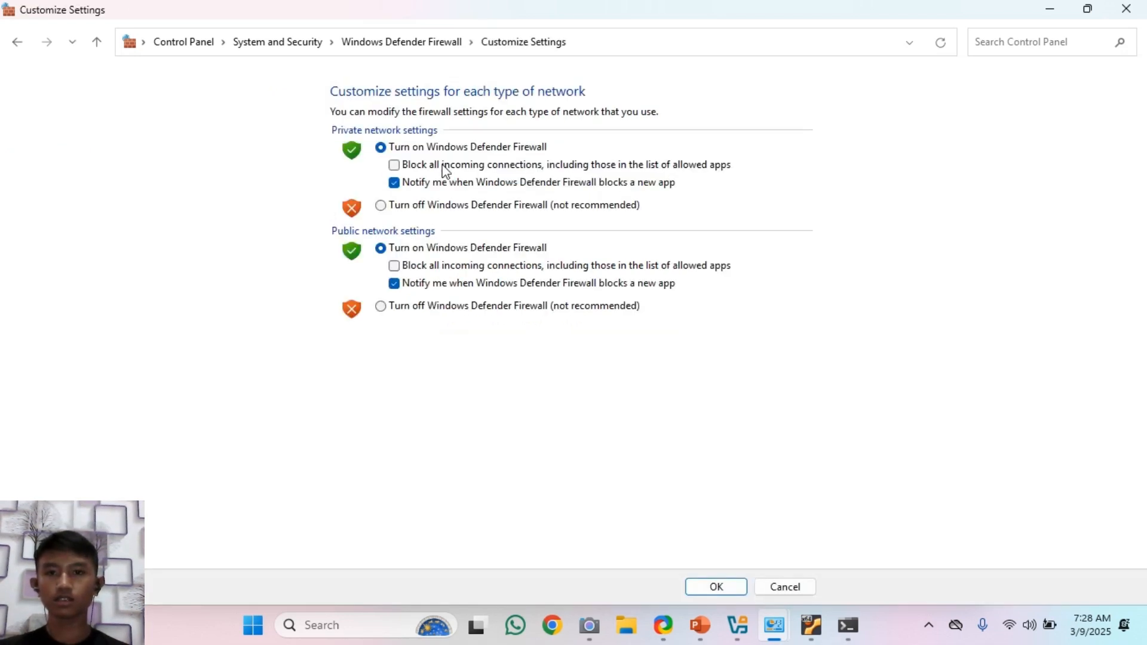
left_click(382, 205)
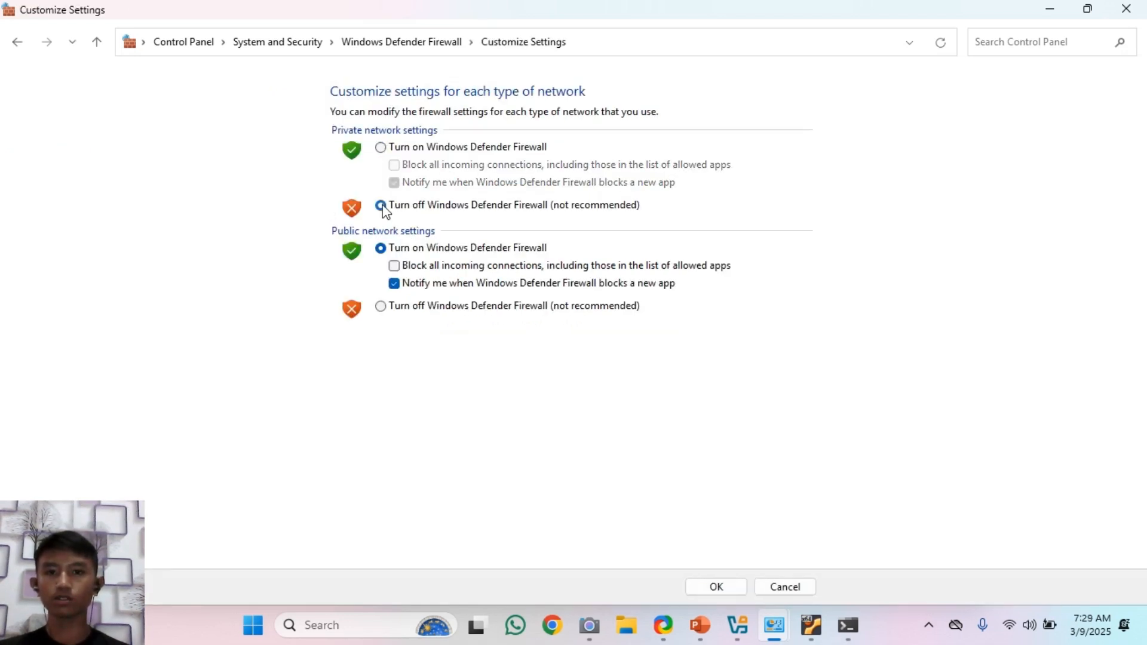
left_click(383, 309)
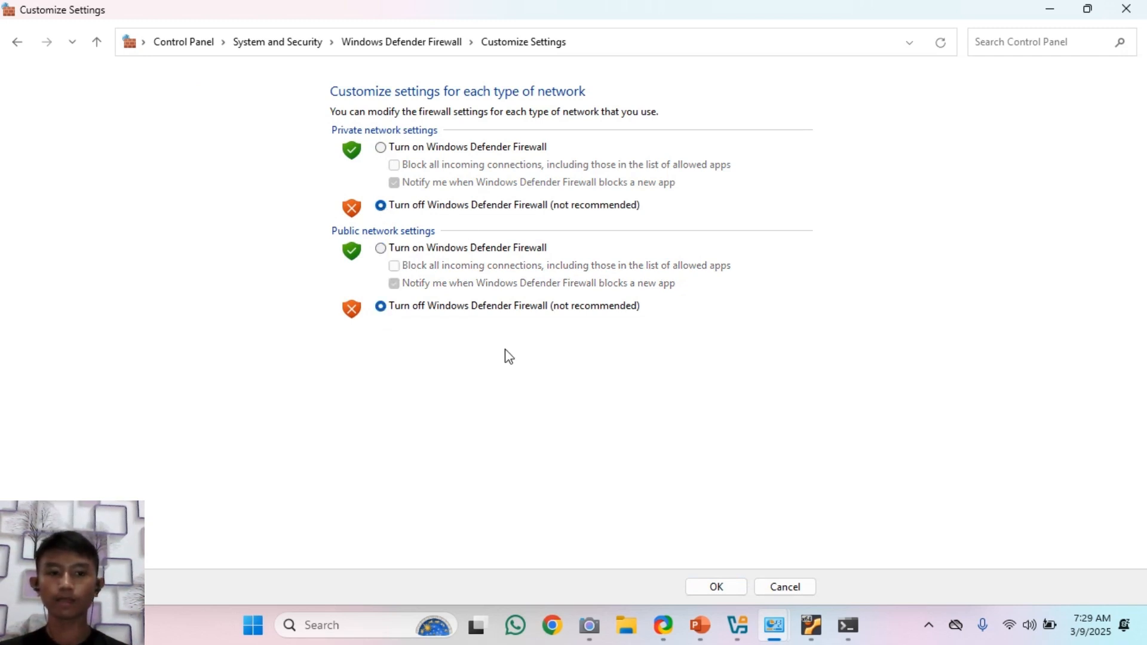
left_click(710, 589)
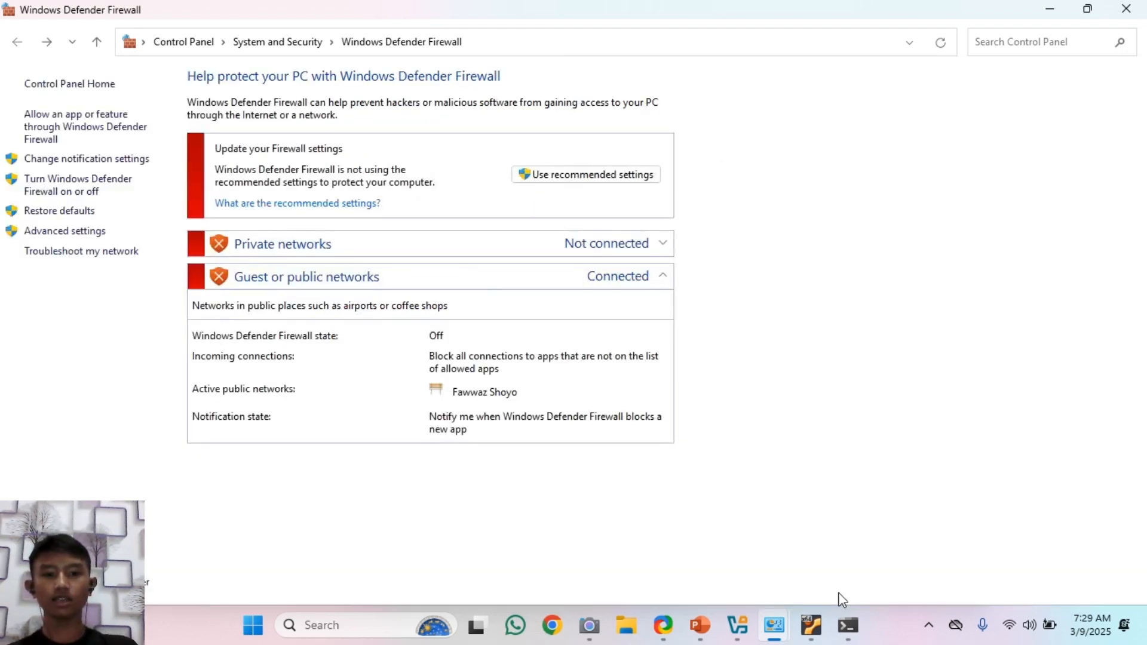
- Switch to the Ubuntu Server console, ping the Windows host at 192.168.193.1 again, and stop the ping
left_click(811, 625)
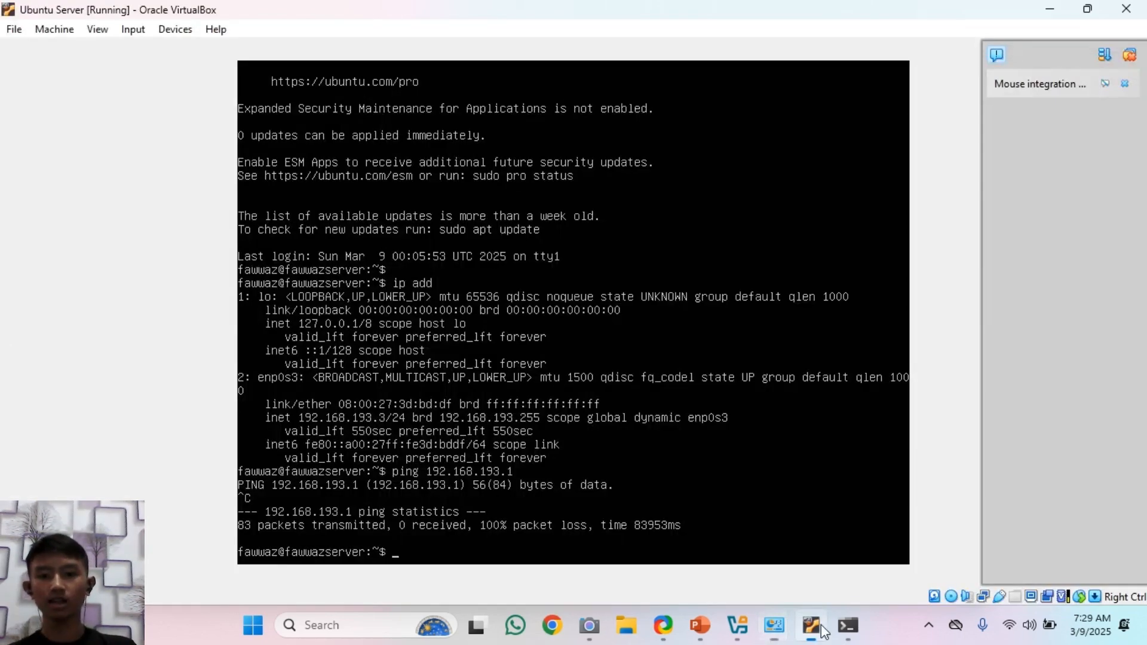
mouse_move(848, 628)
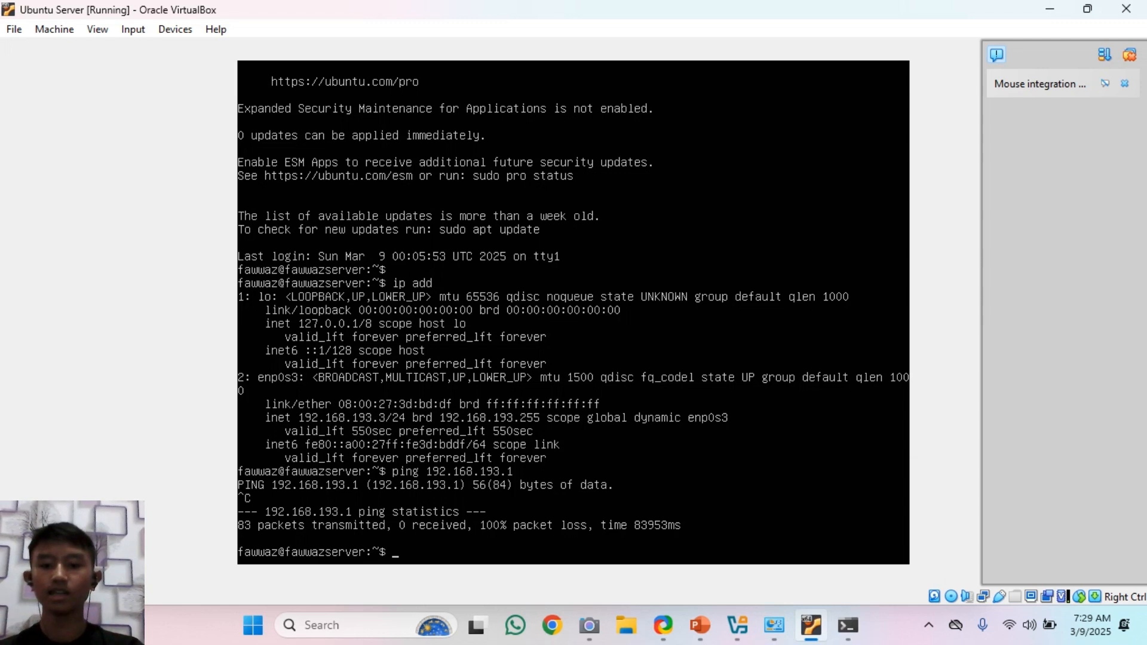
type("ping")
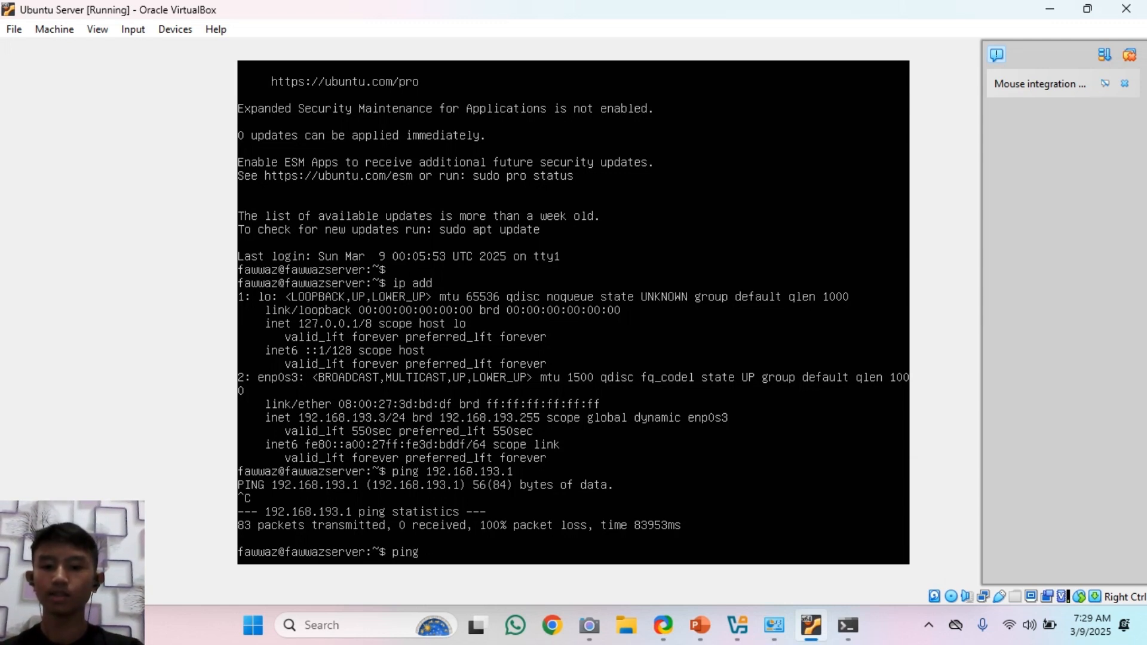
type(" 192.168.")
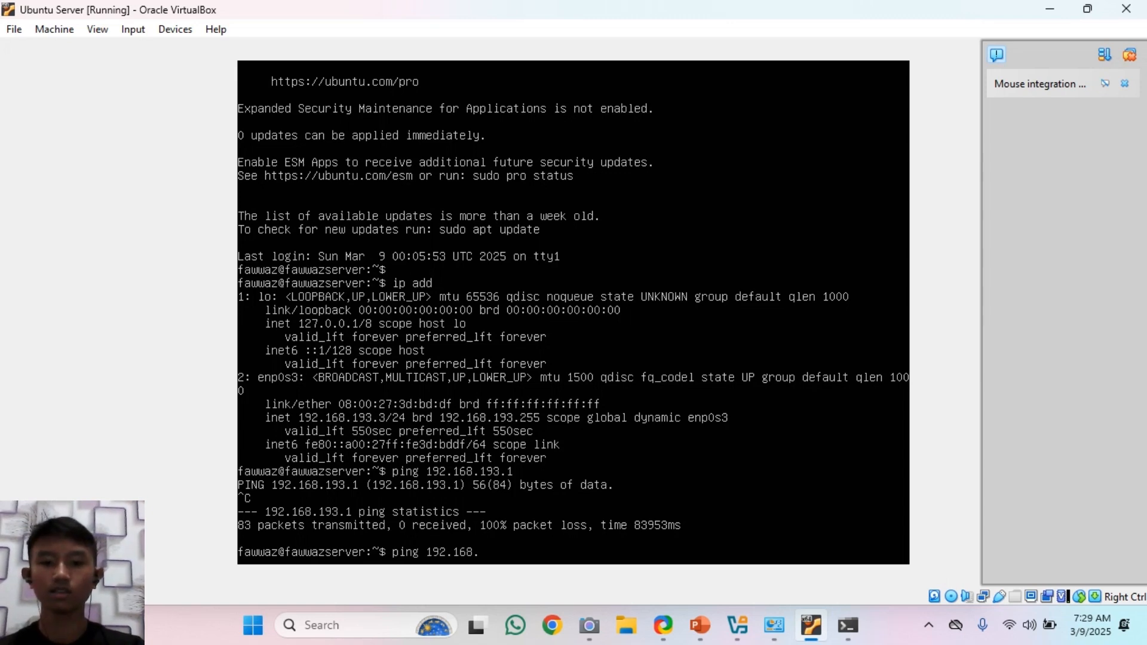
type("193.1")
key("Return")
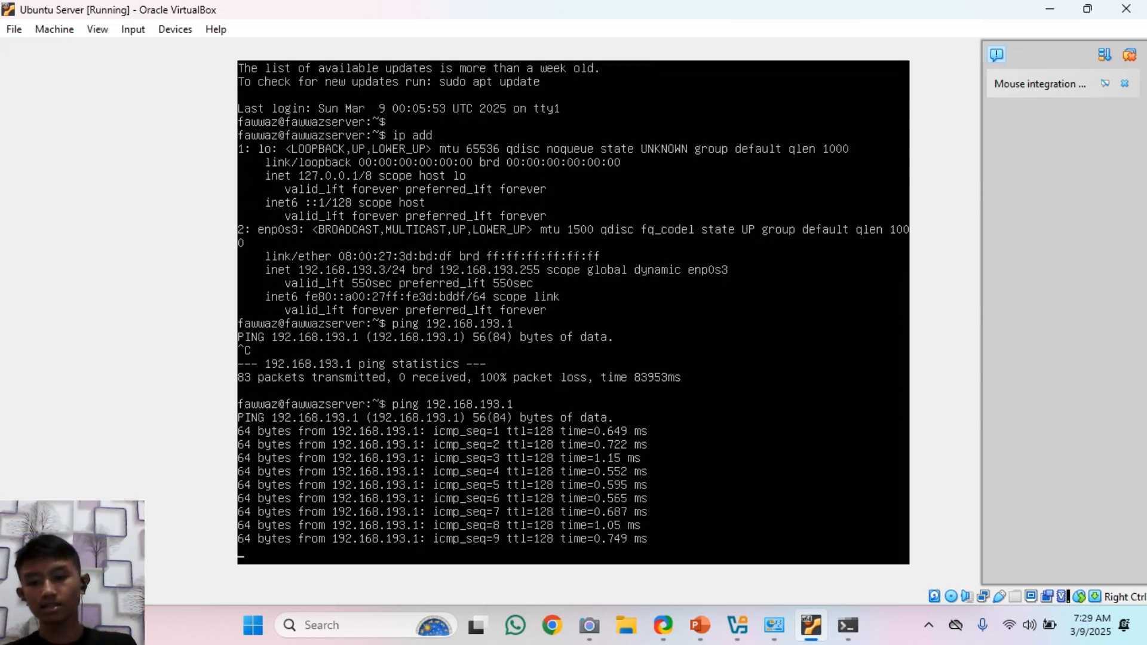
key("ctrl+c")
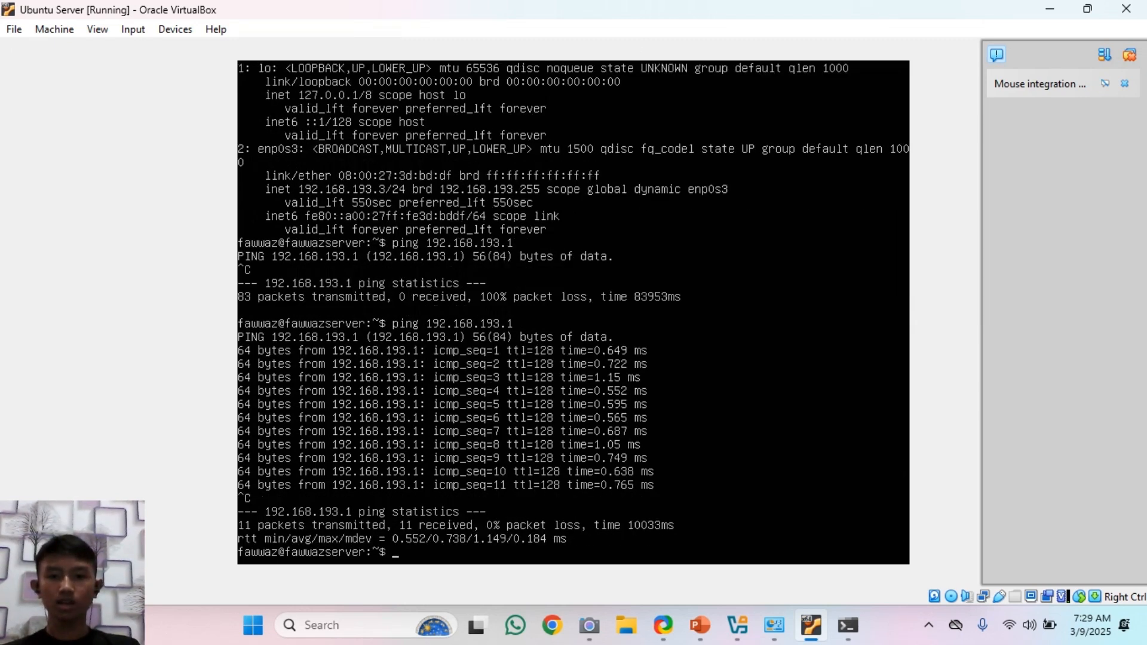
- Return to Windows Defender Firewall and turn the firewall back on for both private and public networks
left_click(775, 638)
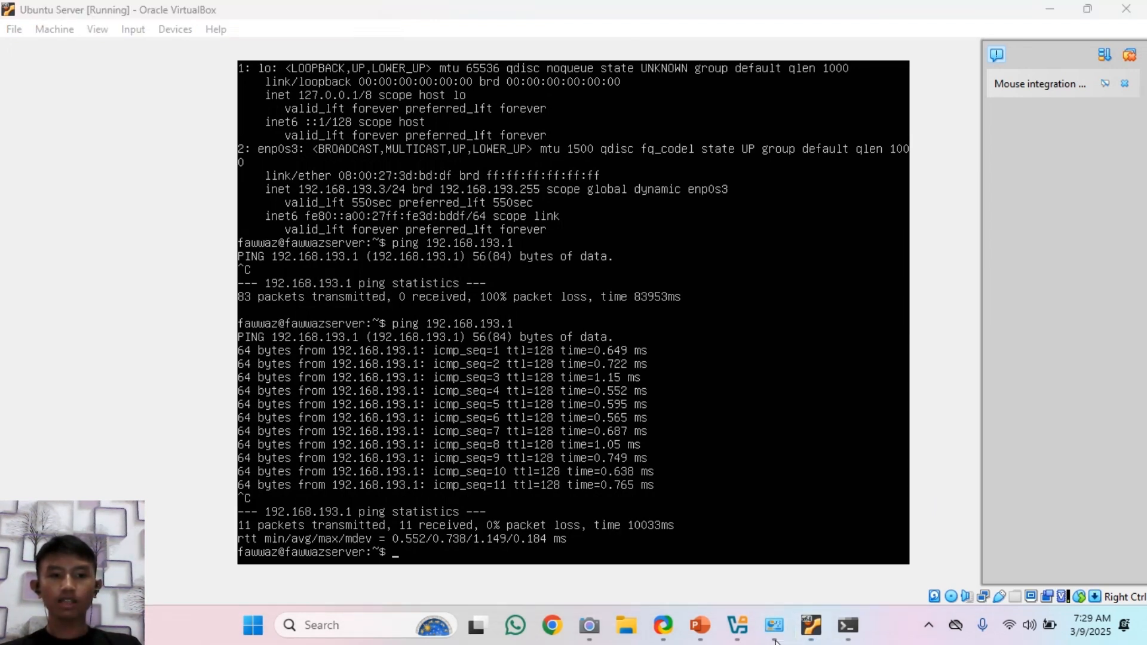
left_click(775, 637)
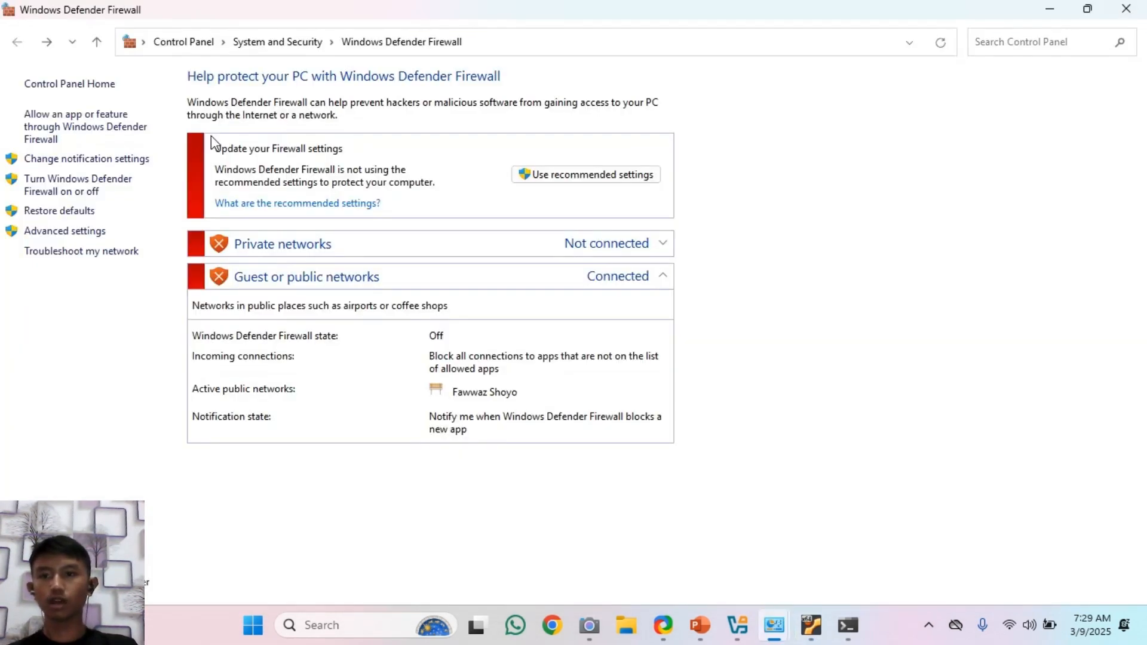
left_click(106, 192)
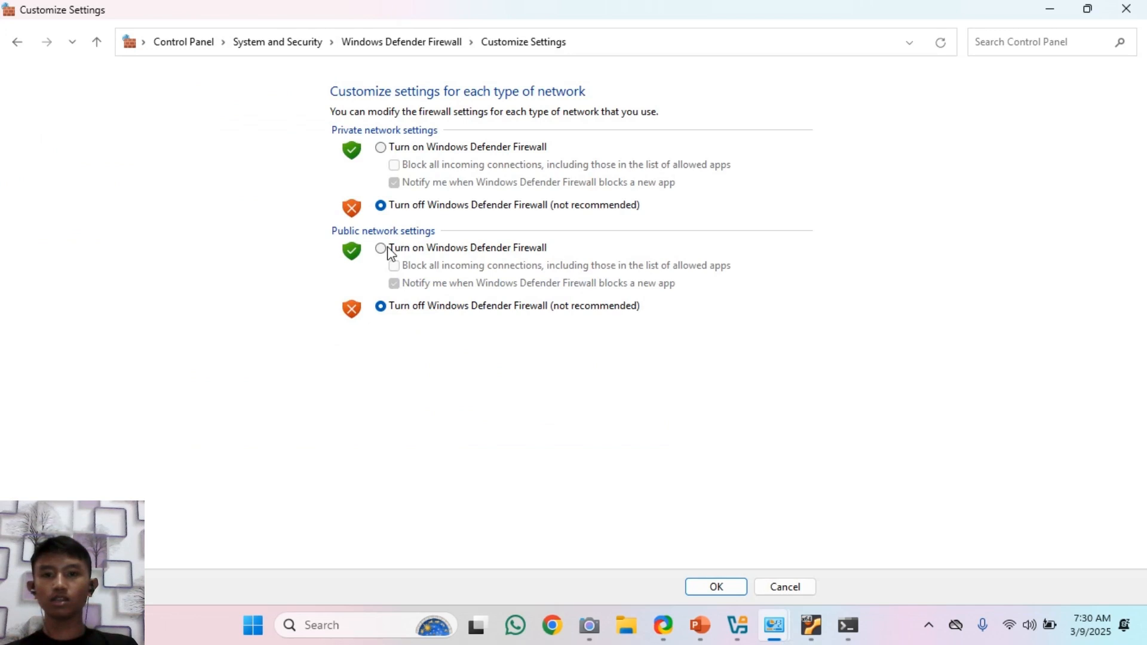
left_click(382, 148)
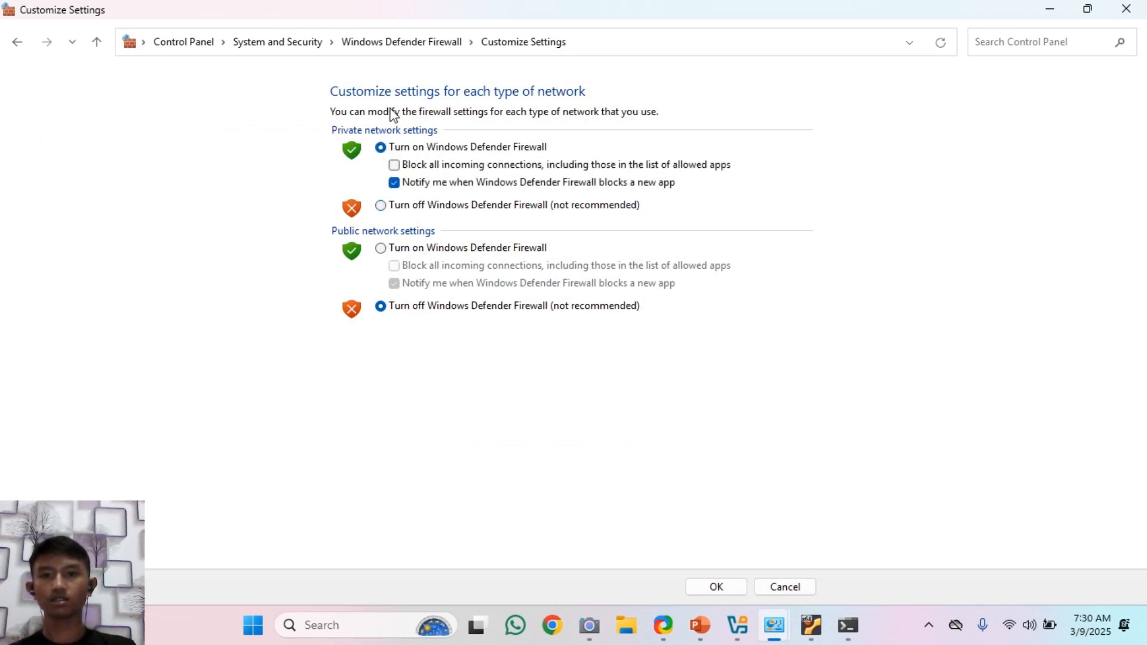
left_click(386, 252)
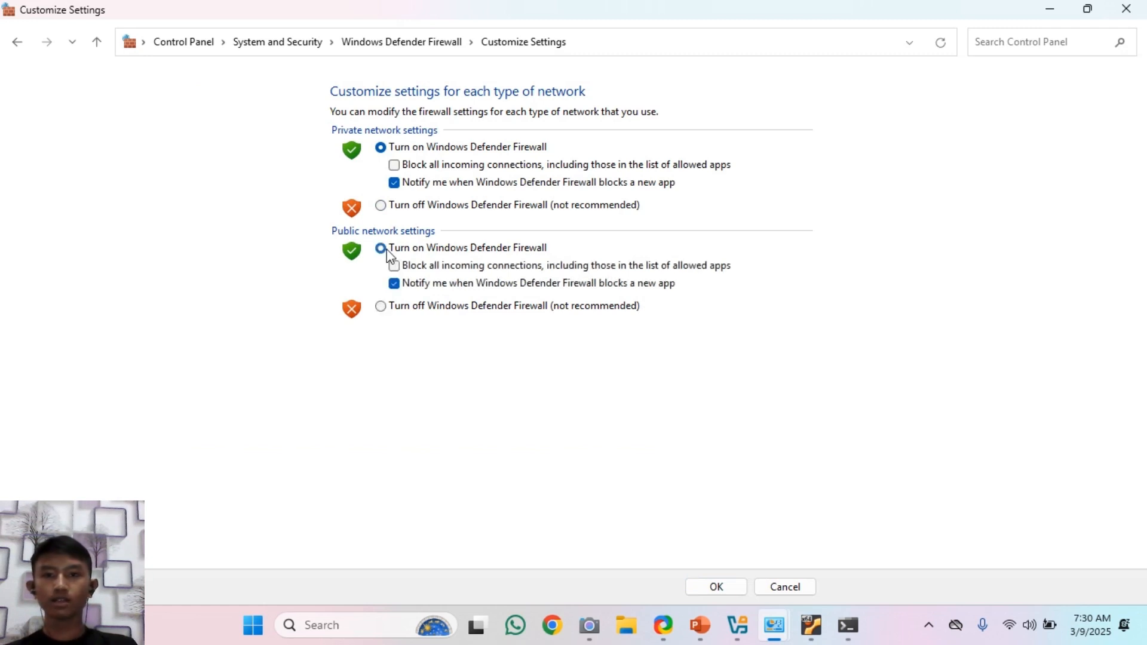
left_click(705, 591)
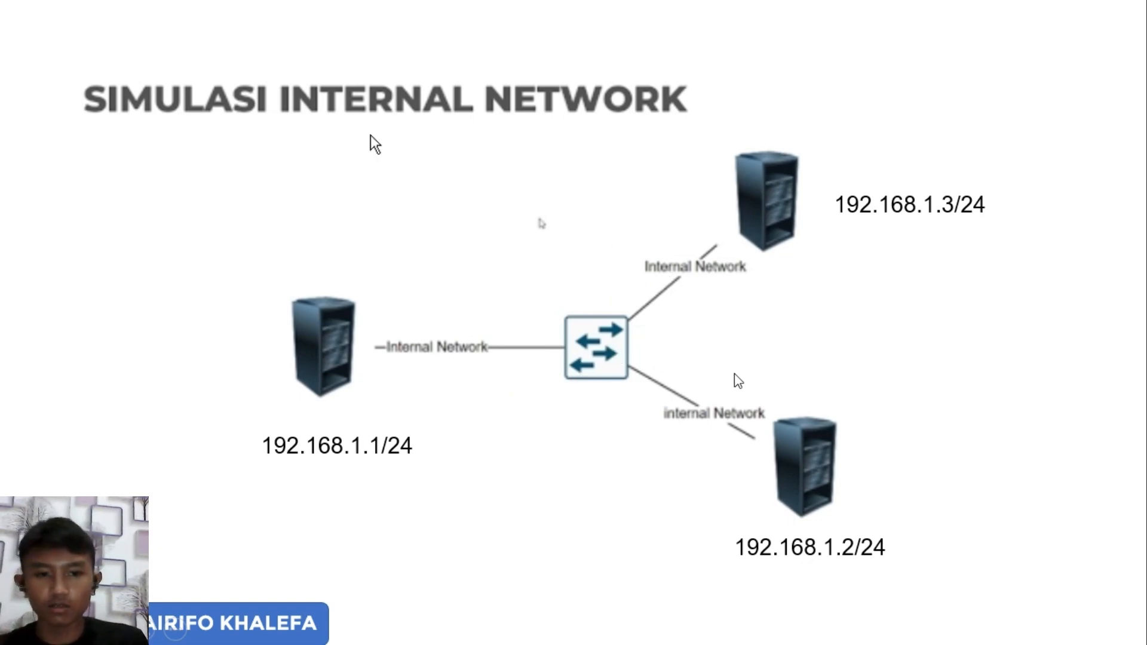
- End the slide show, switch to VirtualBox Manager and attach Ubuntu Server's Adapter 1 to the Internal Network named internal1
key("Escape")
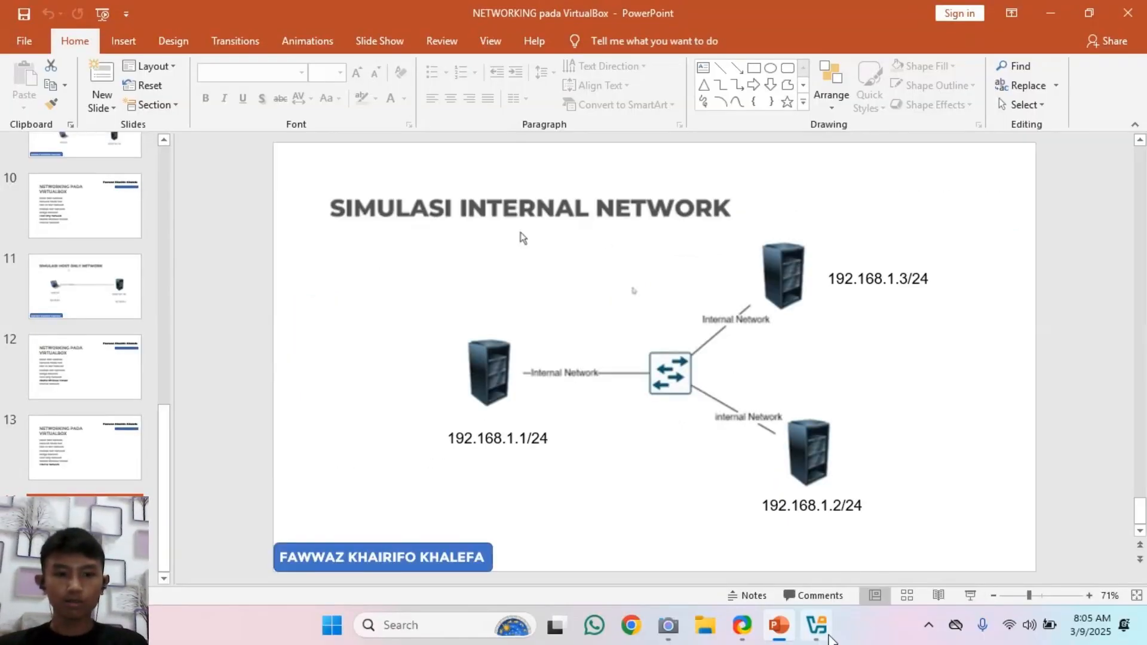
left_click(827, 634)
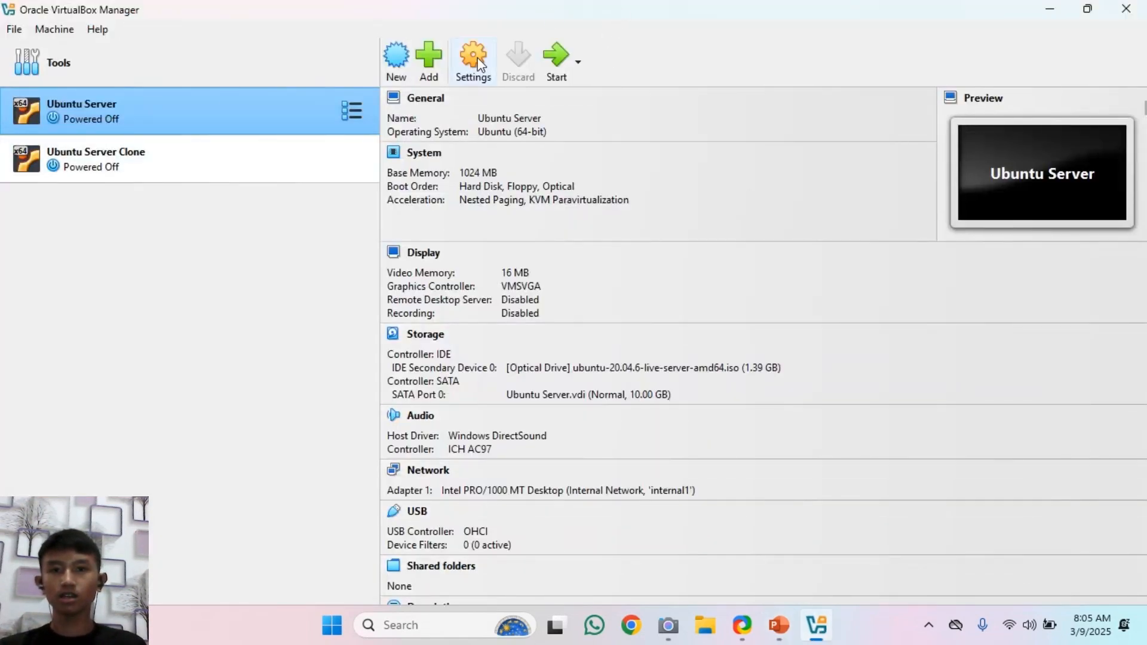
left_click(459, 69)
left_click(364, 326)
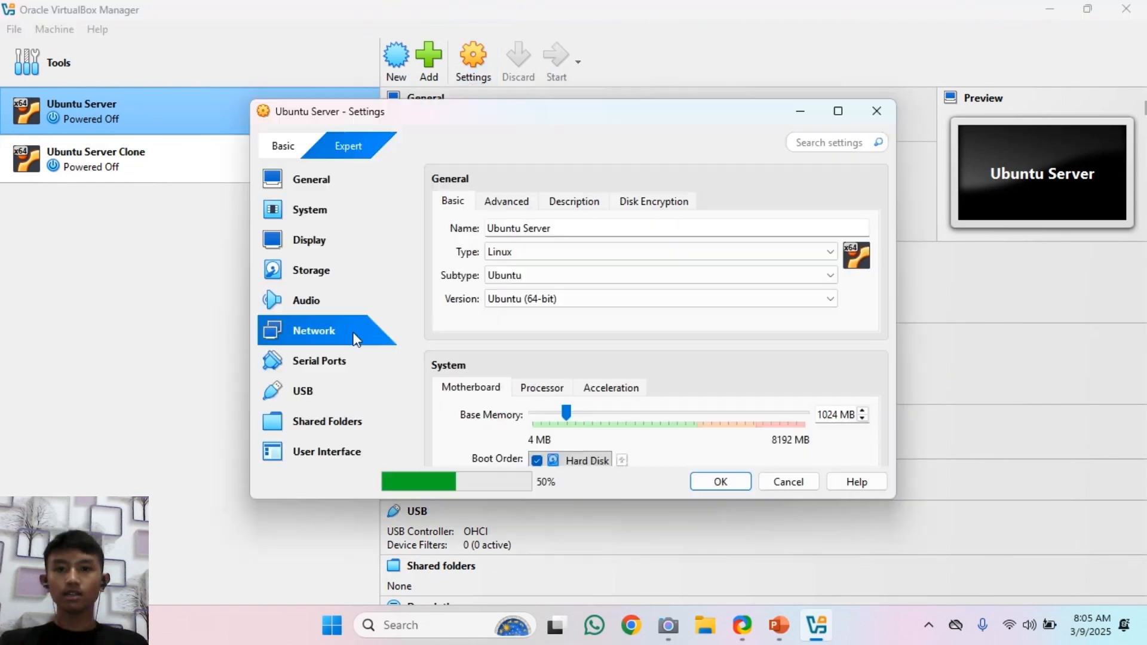
left_click(446, 227)
left_click(663, 251)
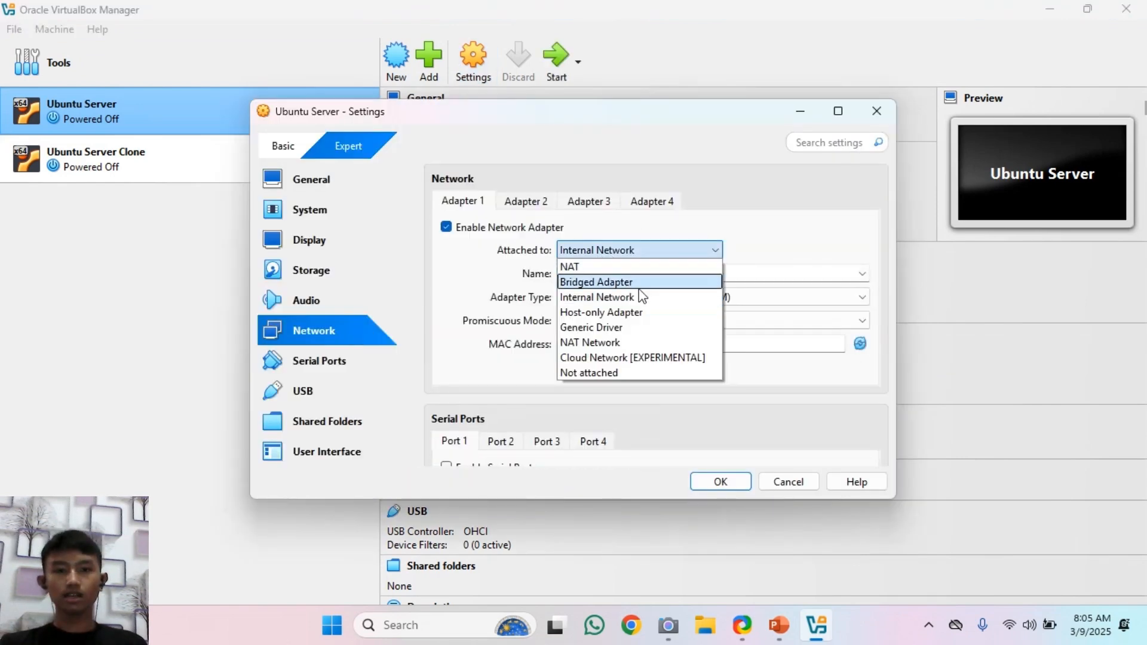
left_click(607, 296)
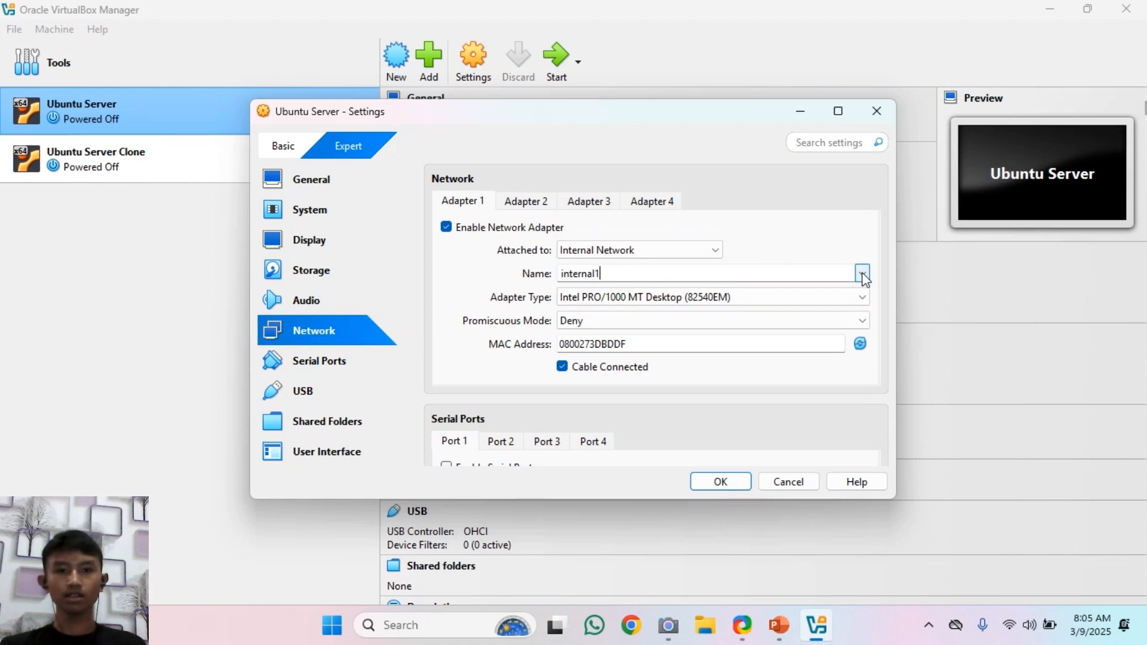
left_click(861, 276)
left_click(601, 275)
double_click(602, 275)
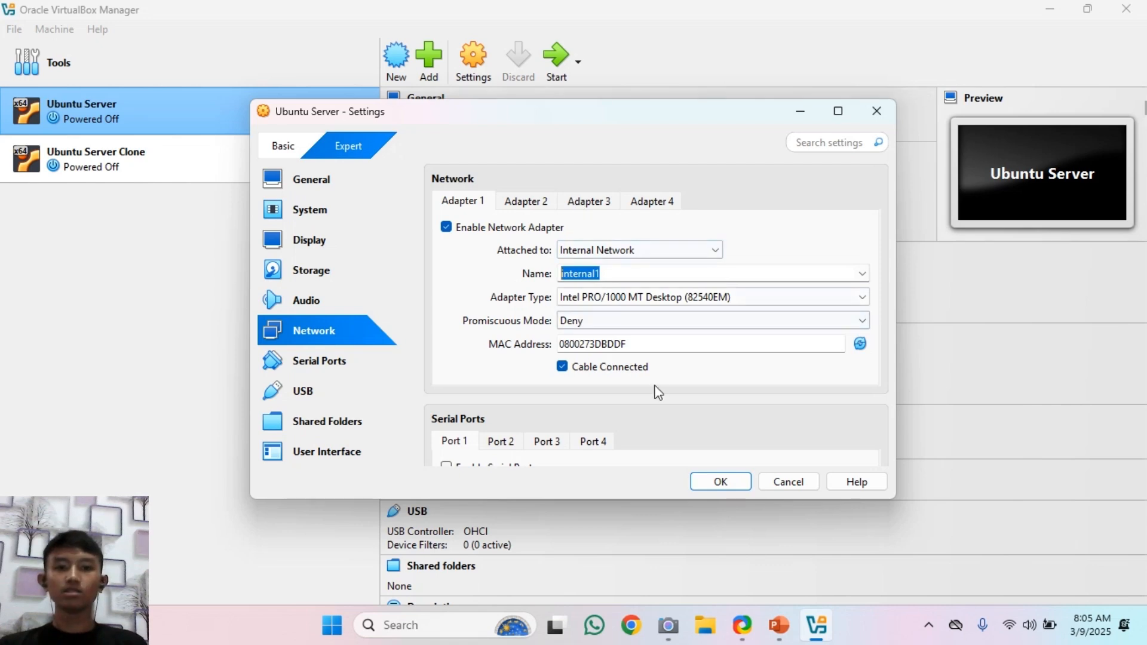
left_click(719, 482)
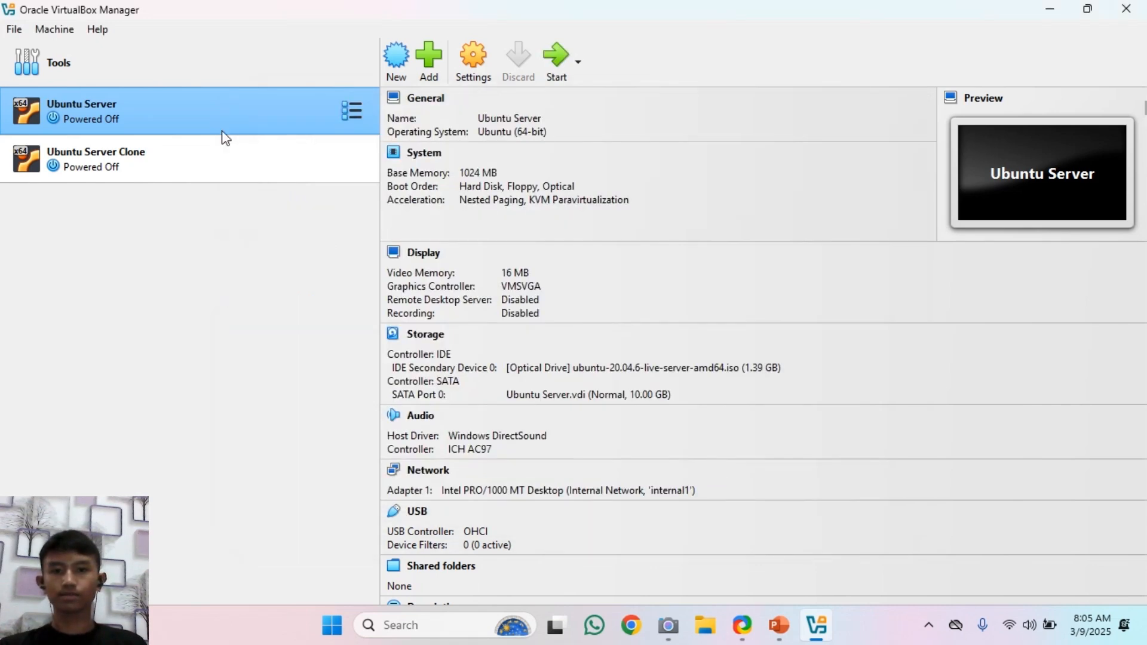
- Start the Ubuntu Server virtual machine and minimize the Ubuntu Server Clone's console window
left_click(159, 176)
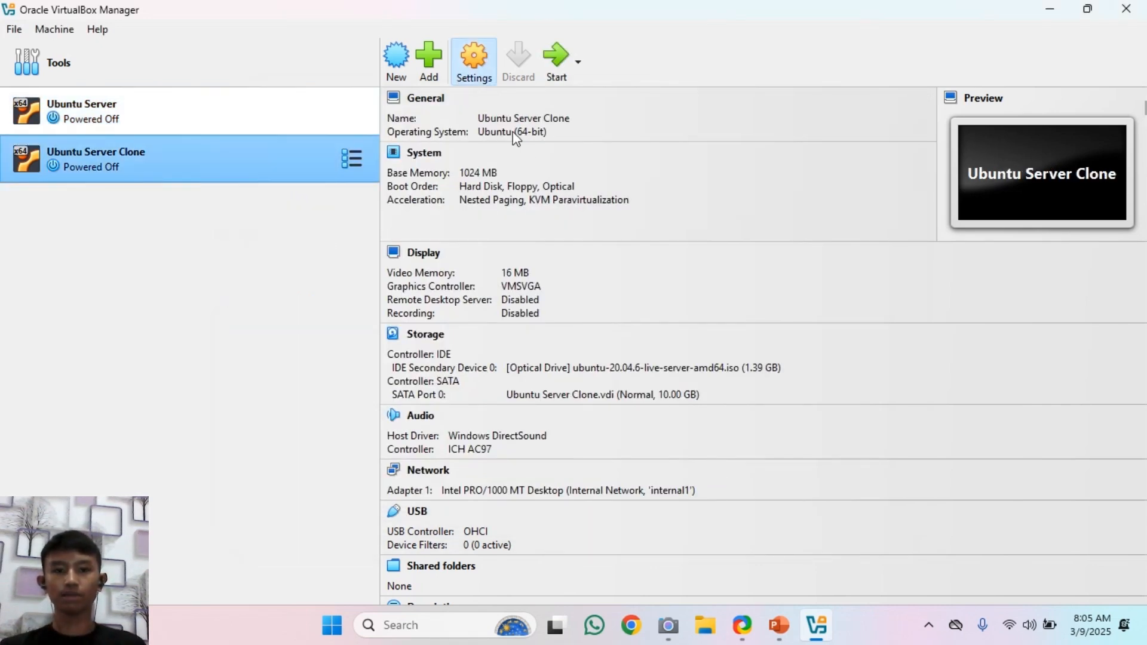
left_click(362, 103)
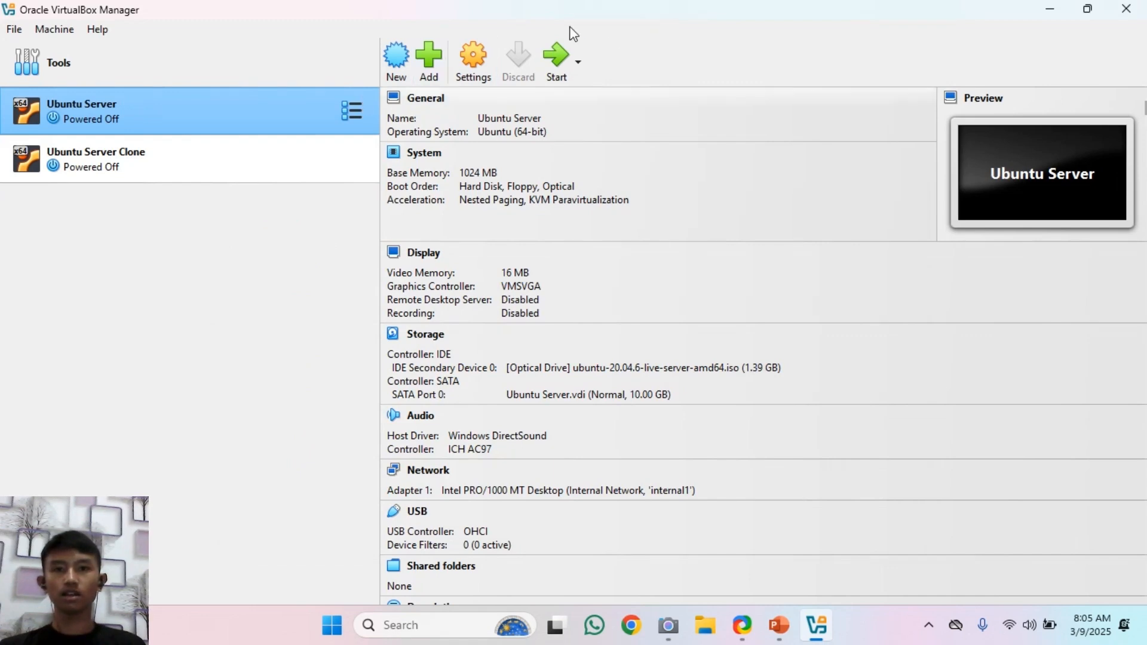
left_click(555, 54)
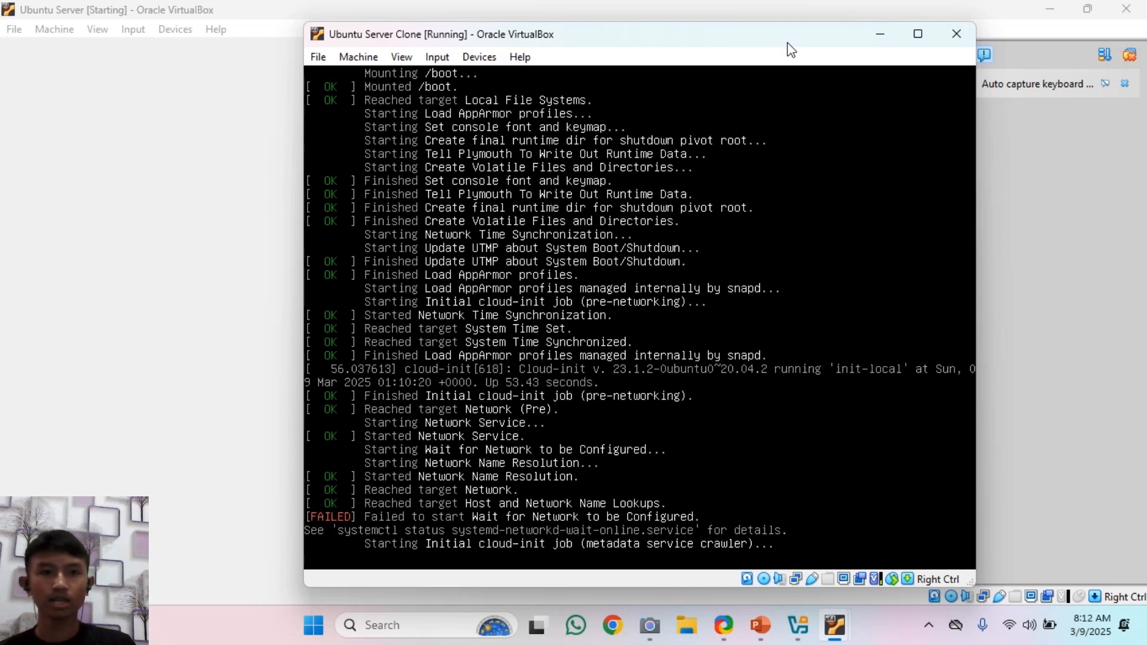
left_click(867, 35)
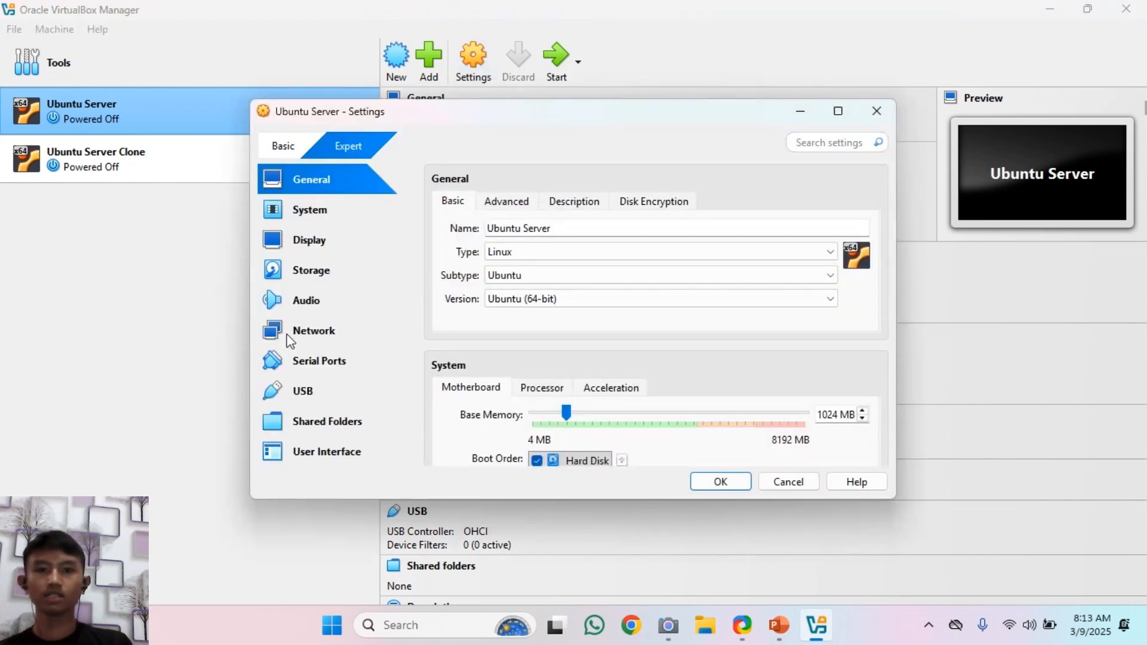
- Attach Ubuntu Server's Adapter 1 to a Bridged Adapter using the Qualcomm Atheros QCA9377 Wireless Network Adapter, and save the settings
left_click(292, 334)
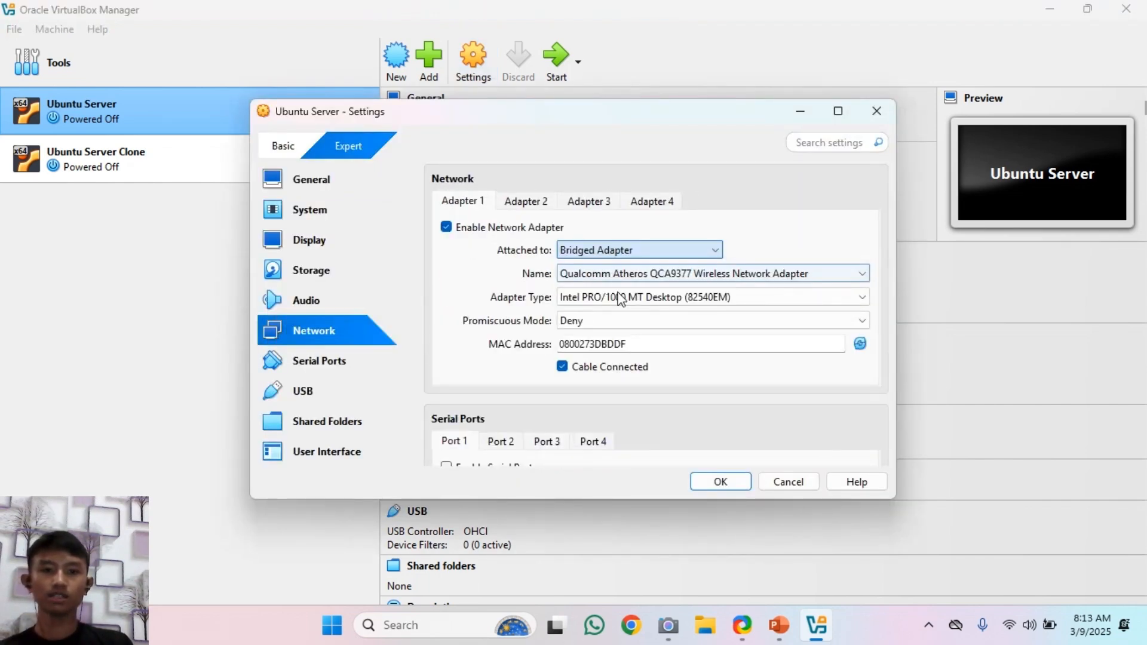
left_click(720, 481)
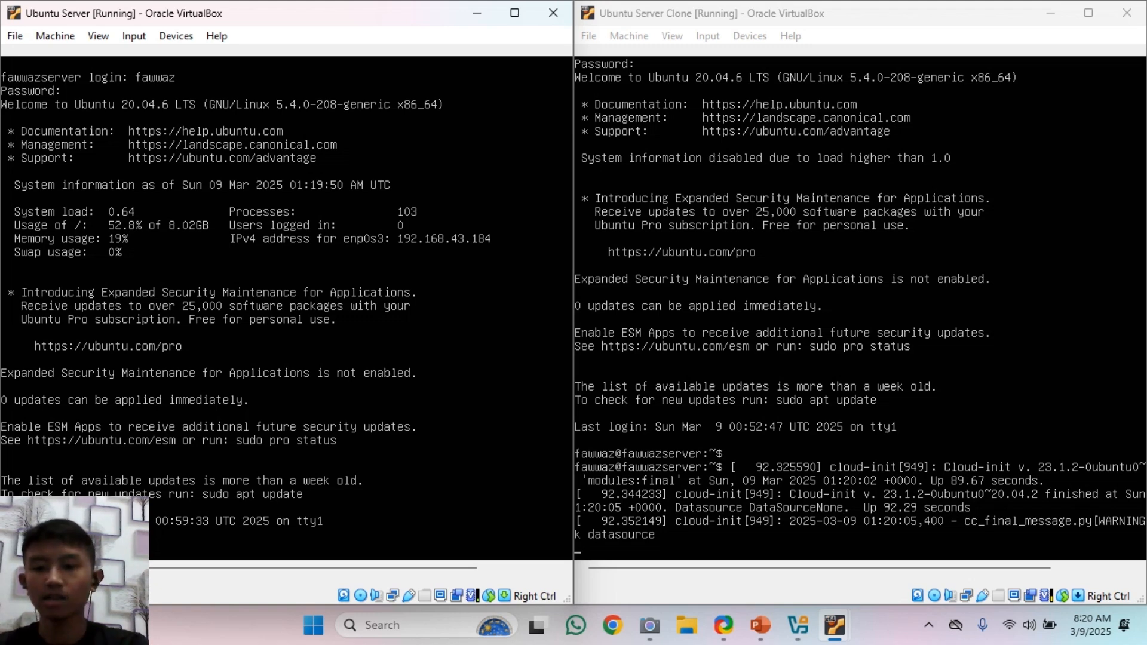
- Open /etc/netplan/00-installer-config.yaml in nano with sudo on Ubuntu Server
type("sudo nan")
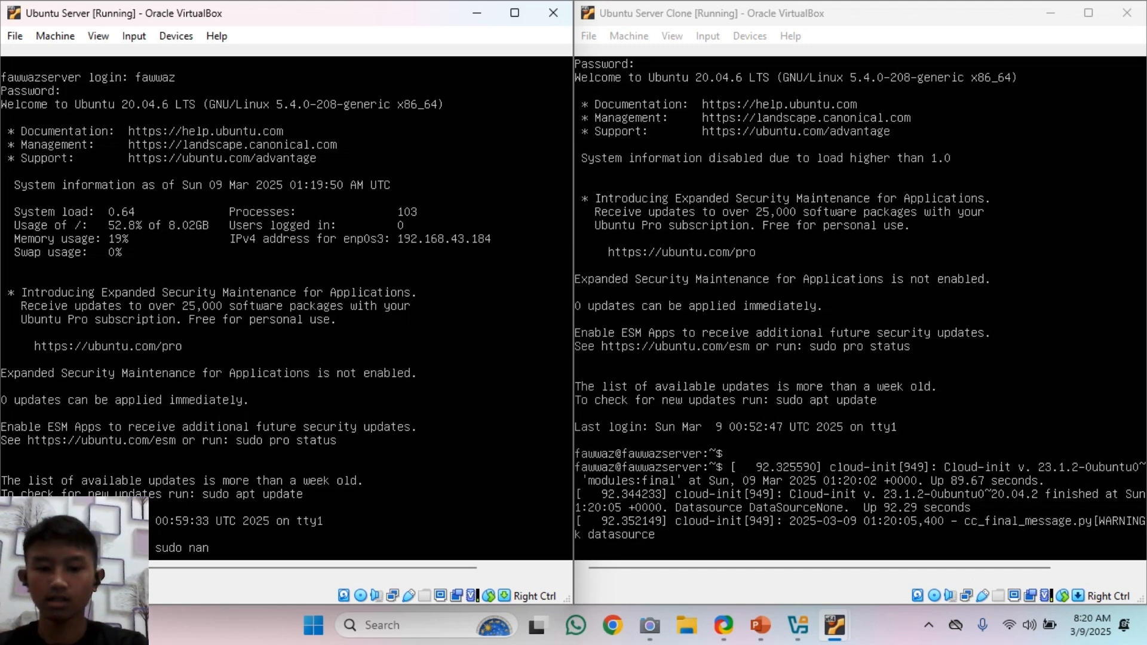
type("o /etc/net")
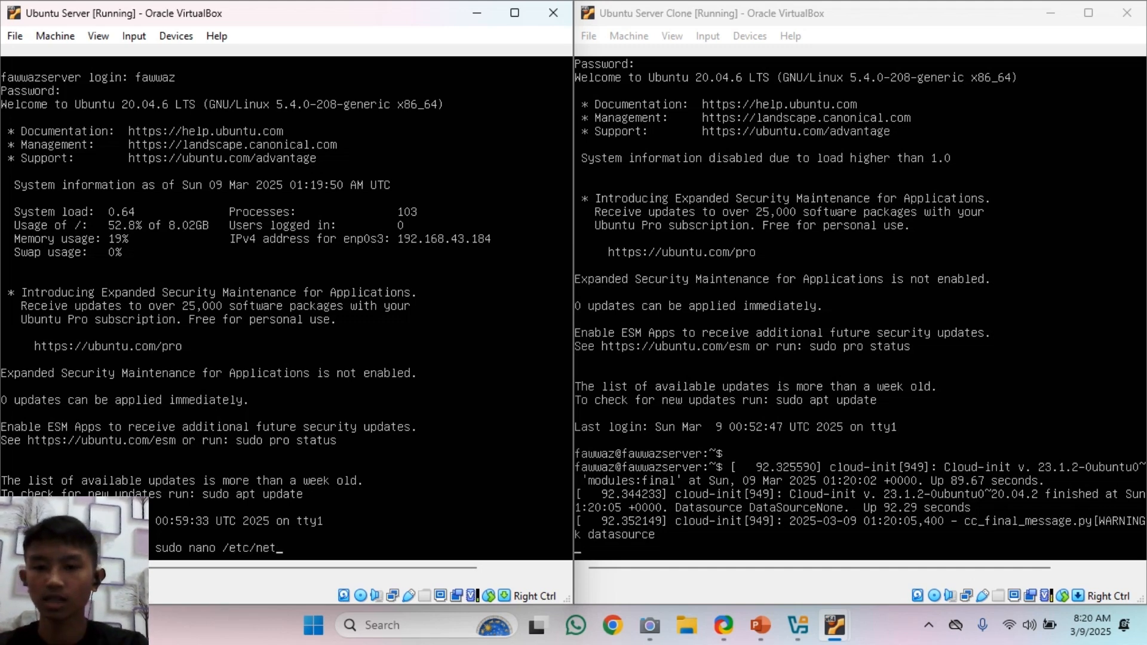
type("p")
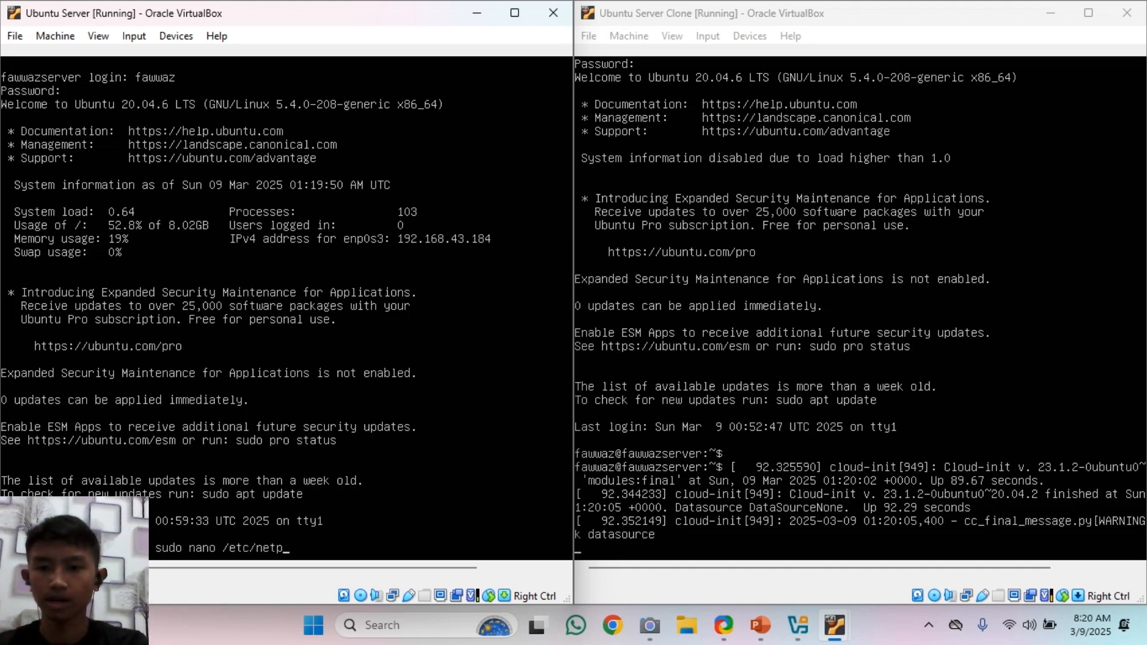
key("Tab")
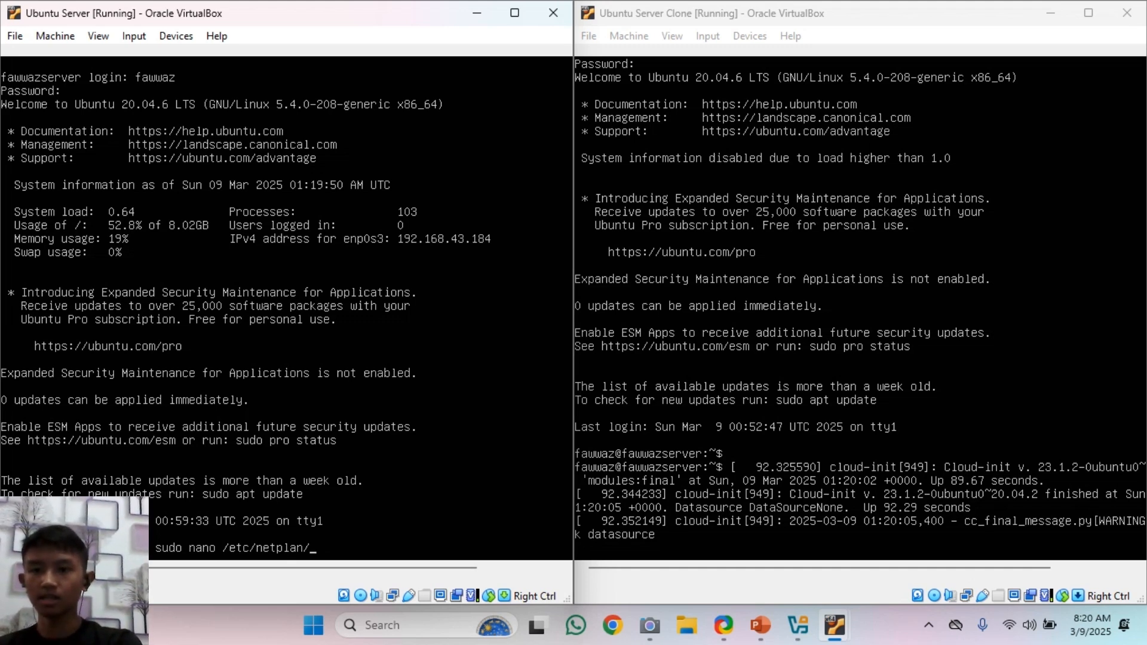
key("Tab")
key("Return")
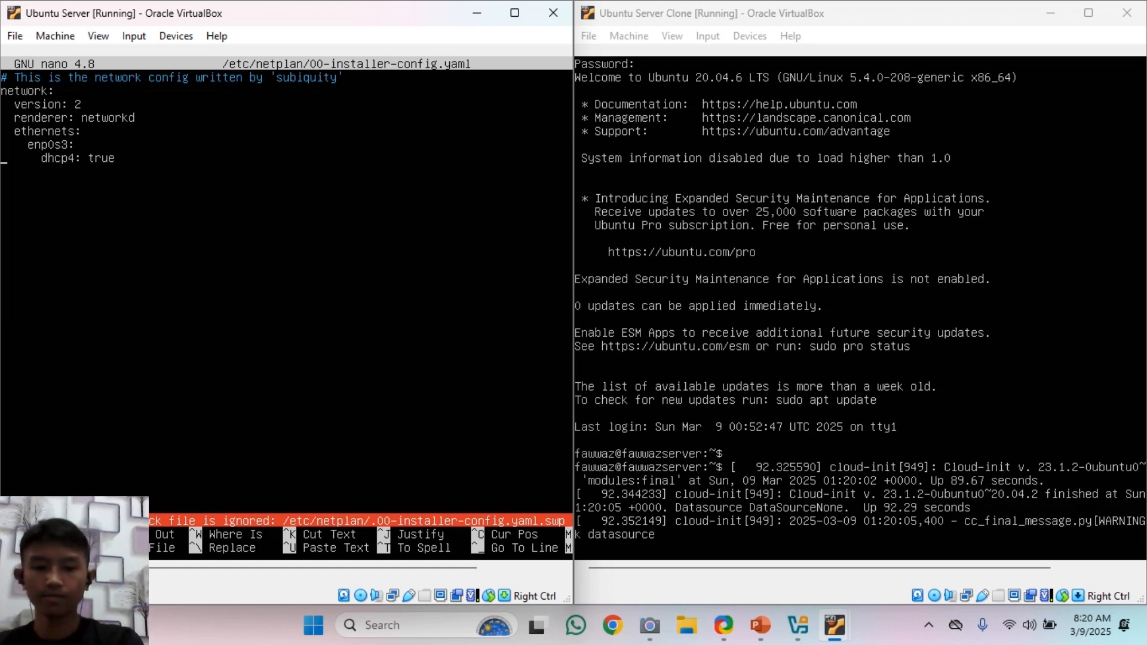
- Set dhcp4 to no for enp0s3 and add the line addresses: [192.168.1.1/24] beneath it
key("End")
key("BackSpace")
key("BackSpace")
key("BackSpace")
key("BackSpace")
type("no")
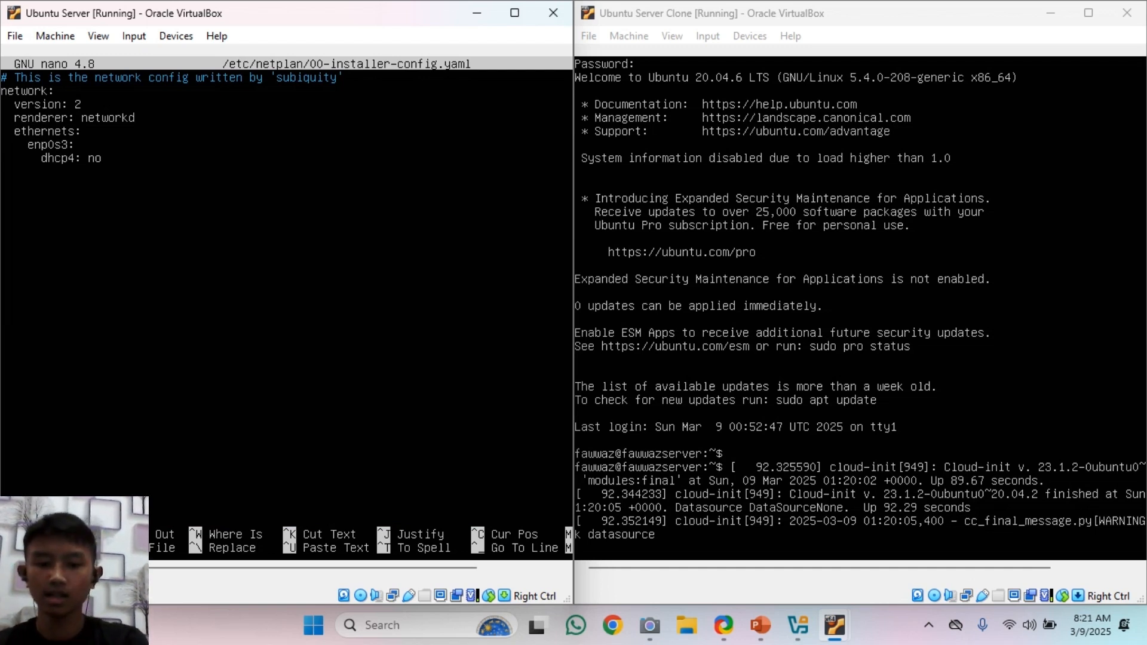
type("addresses")
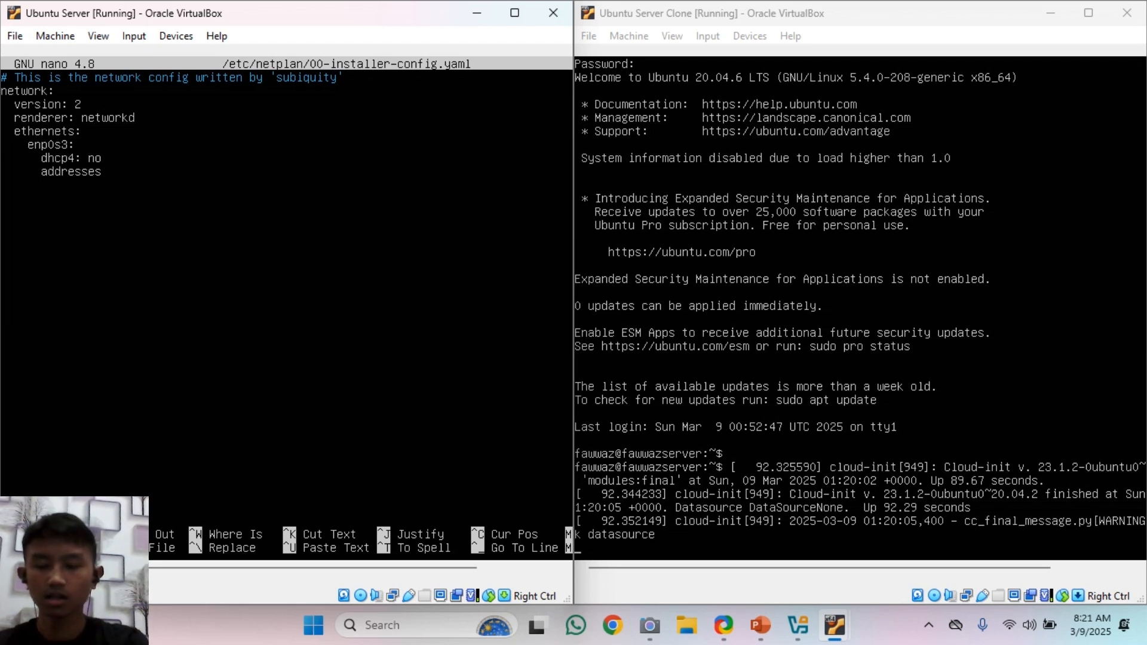
type(": [")
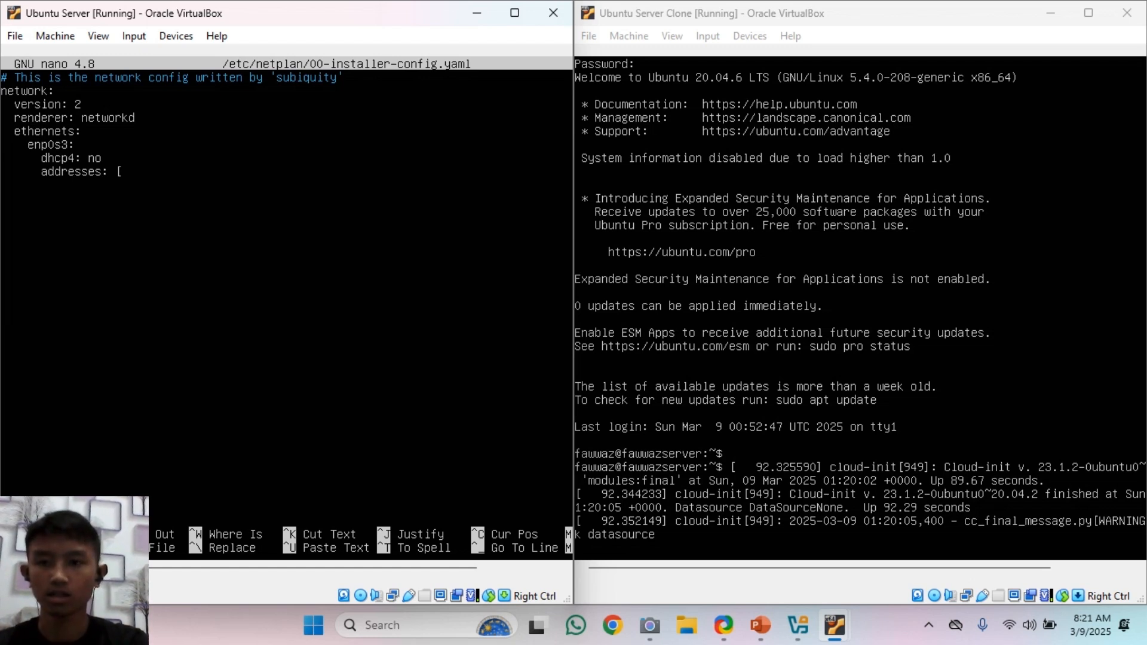
type("192.168.1.")
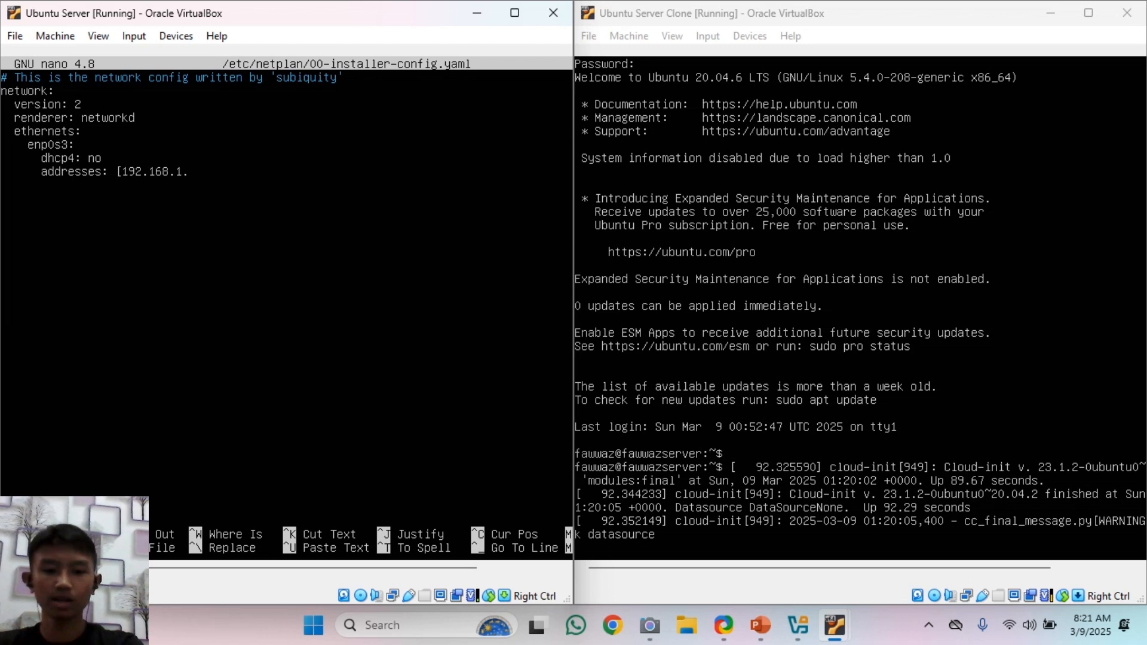
type("1/24]")
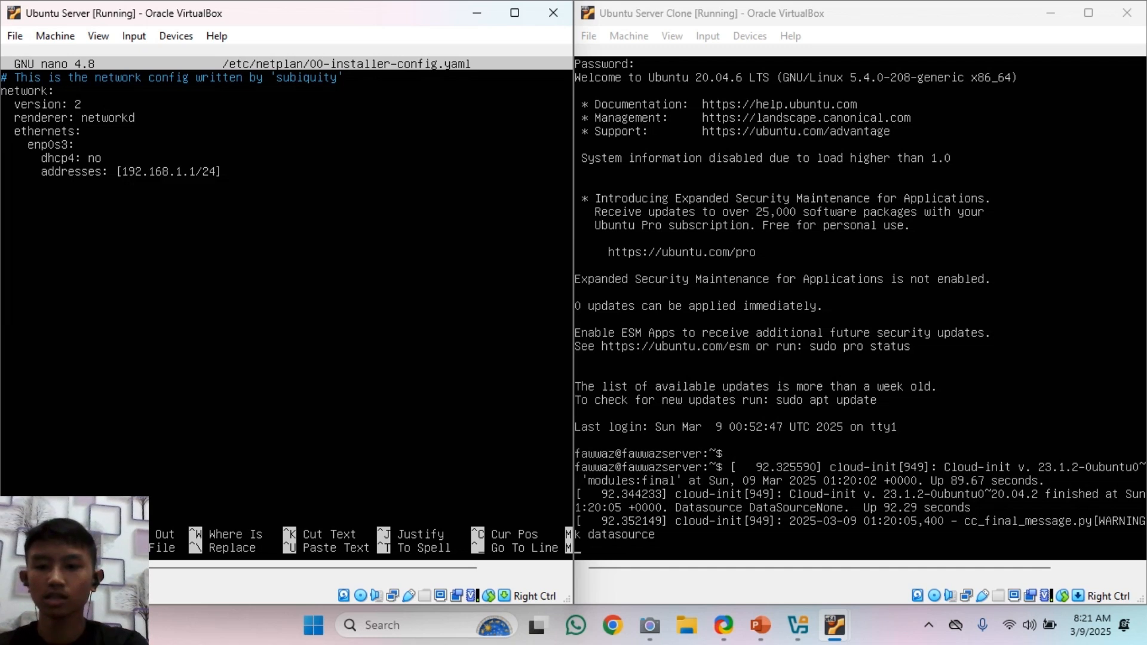
- Save and close the netplan file on Ubuntu Server, and run sudo netplan apply
key("ctrl+x")
type("sudo netp")
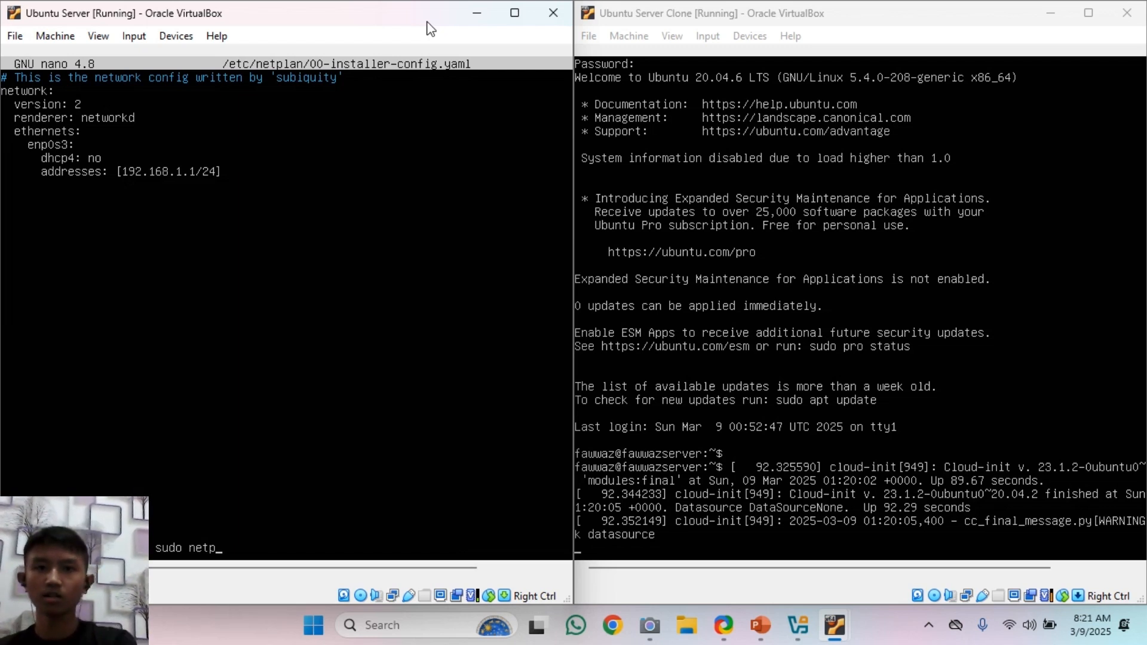
type("lan apply")
key("Return")
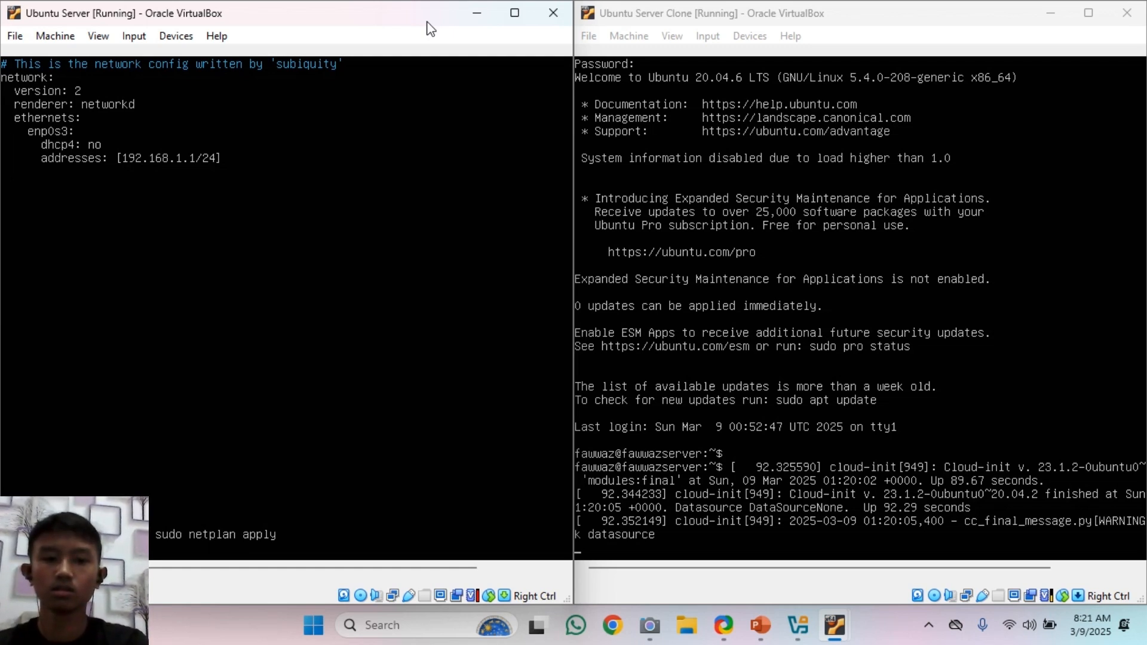
- Open /etc/netplan/00-installer-config.yaml in nano with sudo on Ubuntu Server Clone, entering the sudo password
left_click(684, 24)
key("Return")
type("sudo")
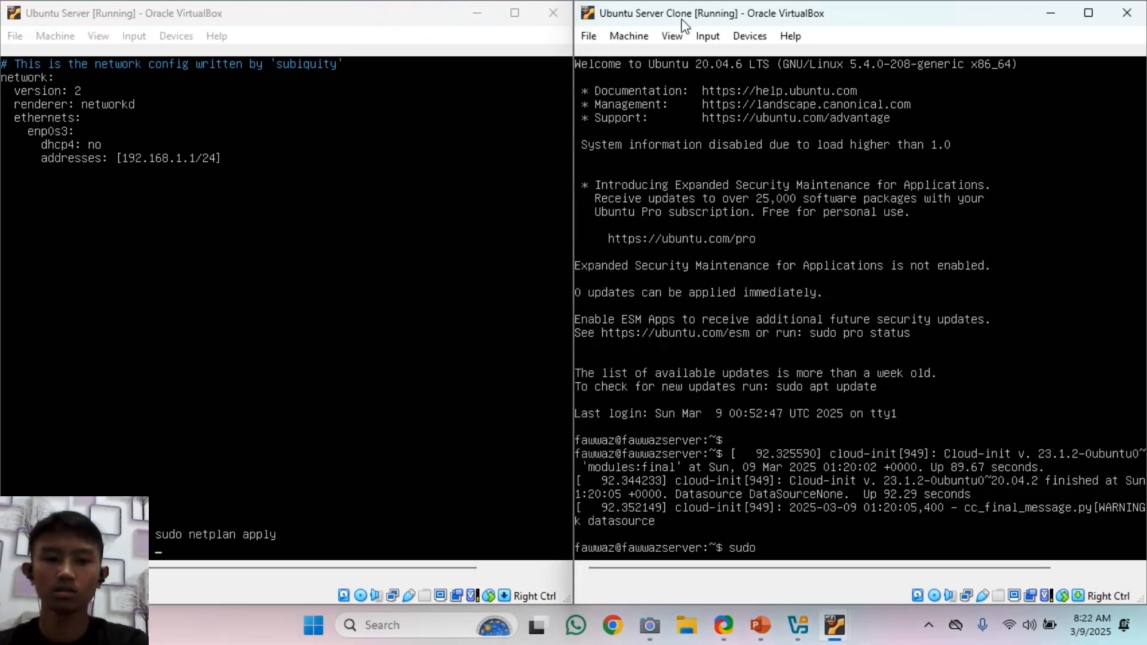
type(" nano /etc/")
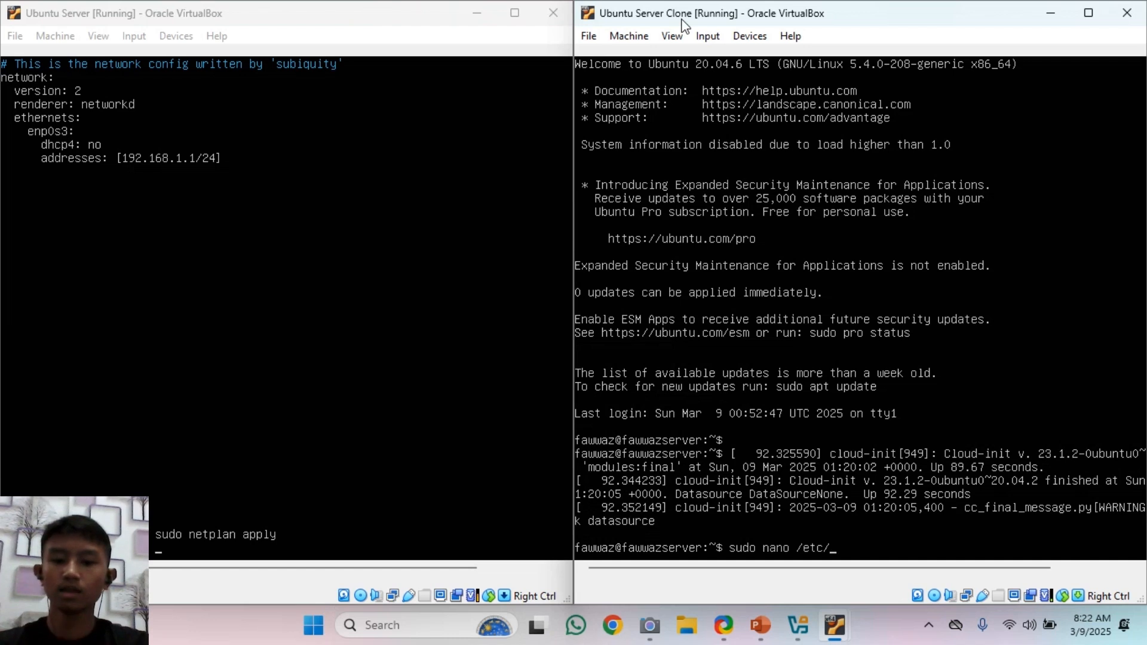
type("netp")
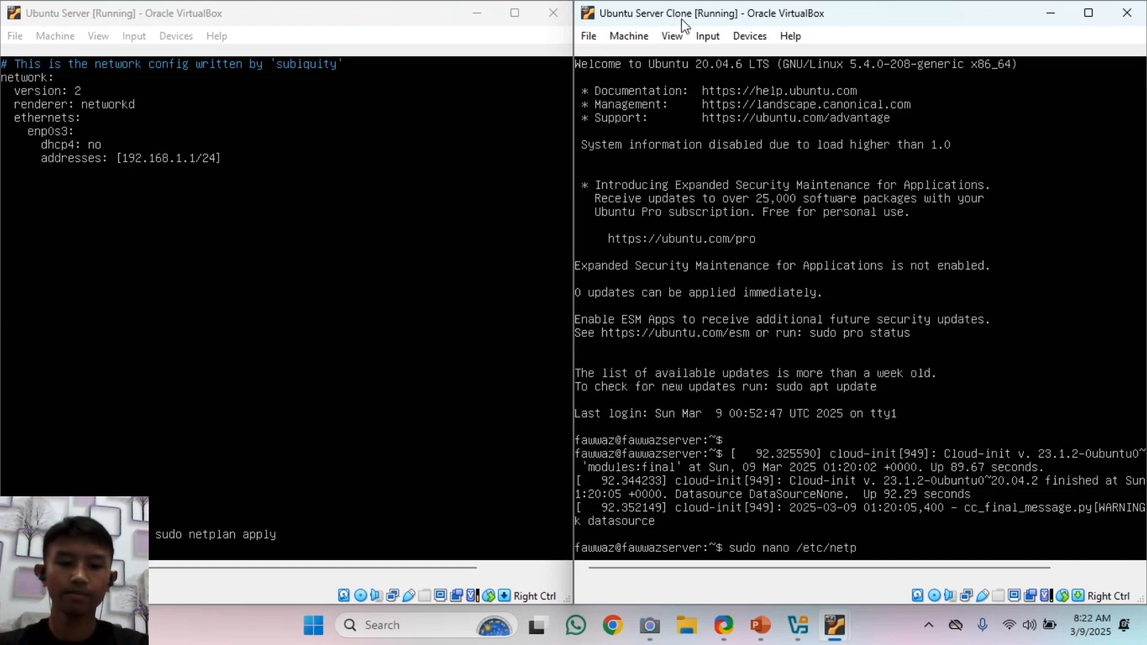
key("Tab")
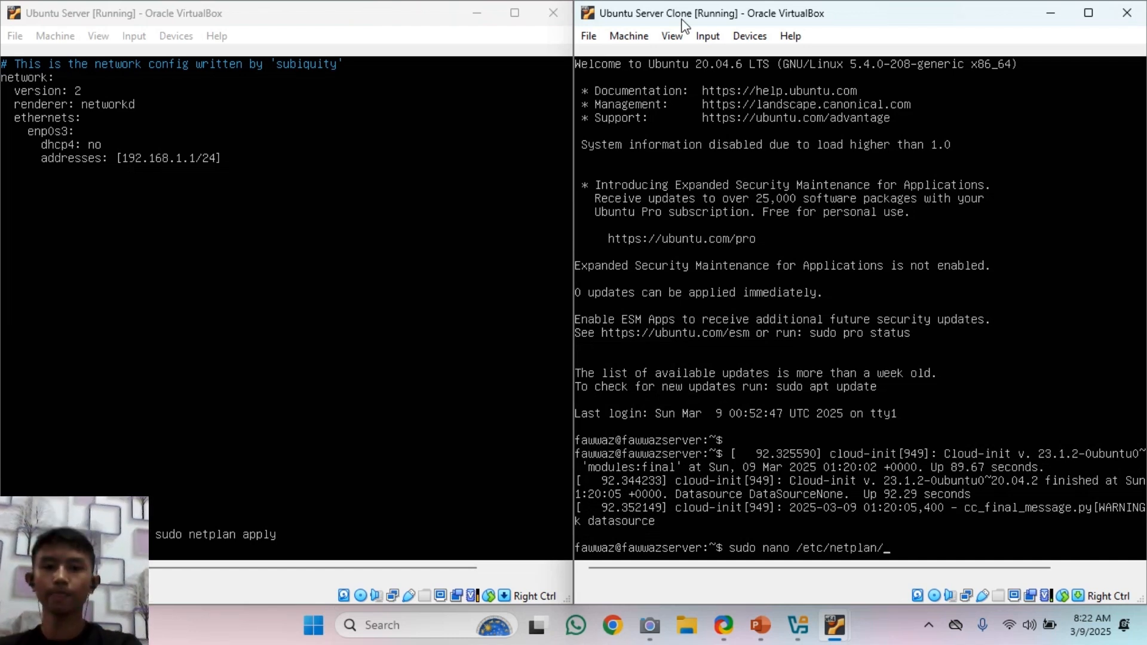
key("Tab")
key("Return")
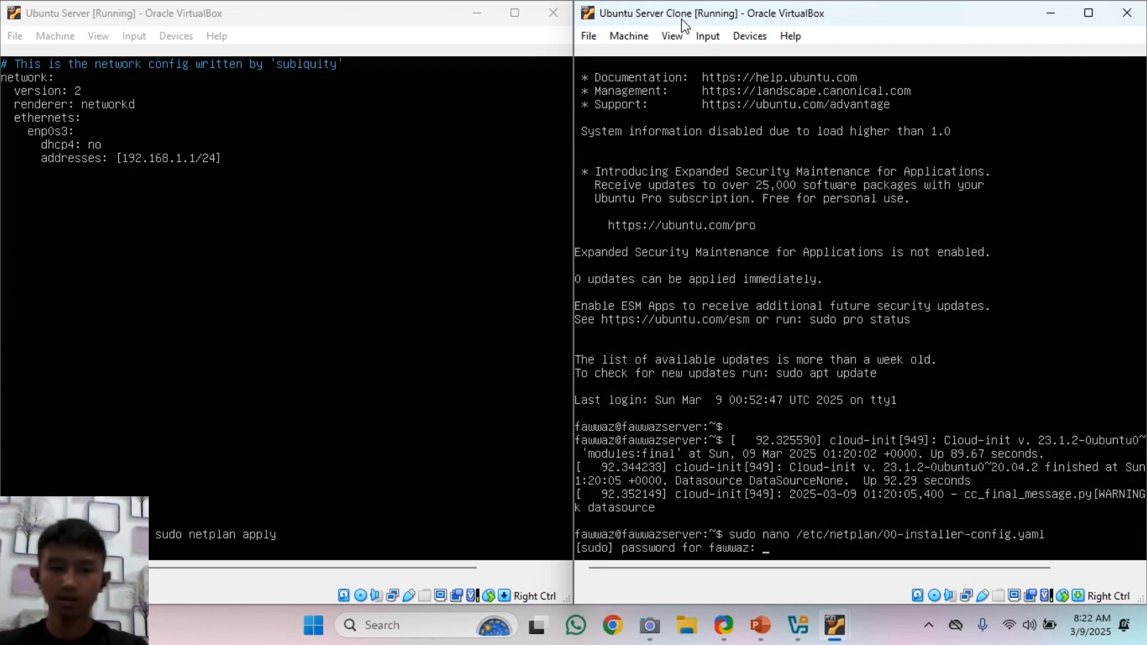
key("Return")
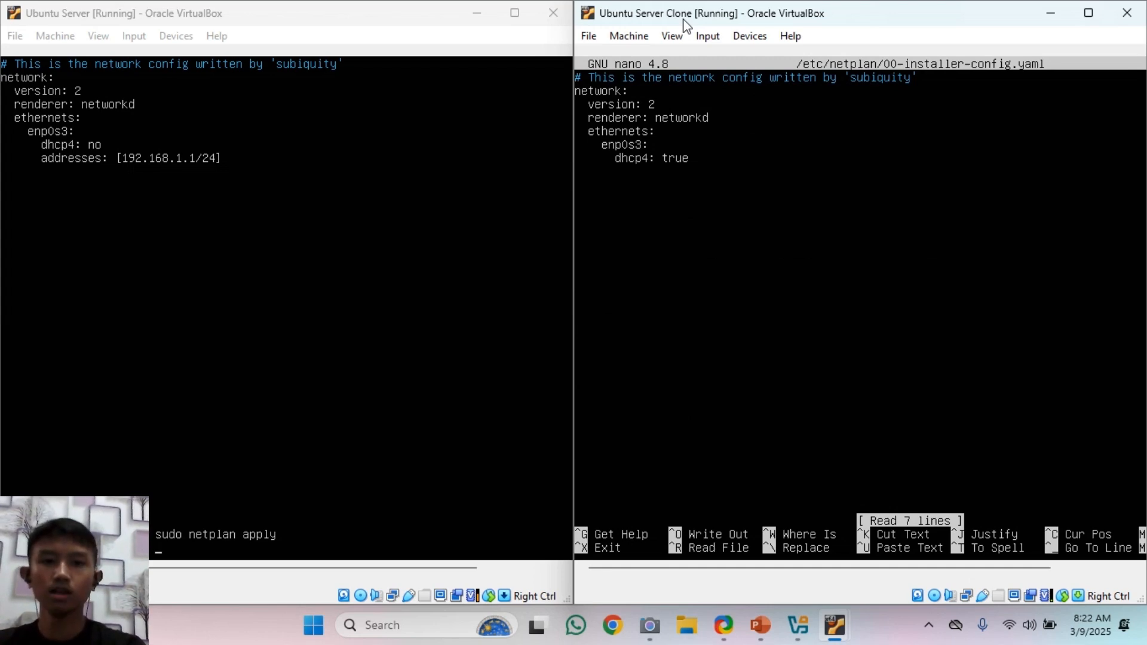
- On Ubuntu Server Clone, set dhcp4 to no for enp0s3 and add the line addresses: [192.168.1.2/24]
key("BackSpace")
key("BackSpace")
key("BackSpace")
key("BackSpace")
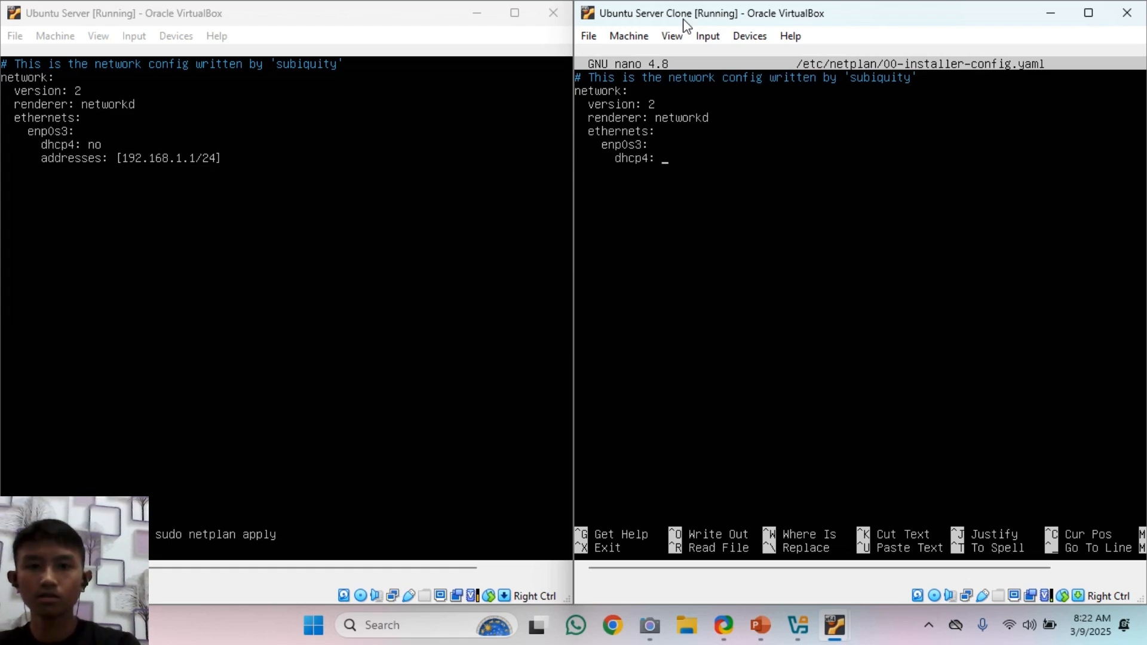
type("no")
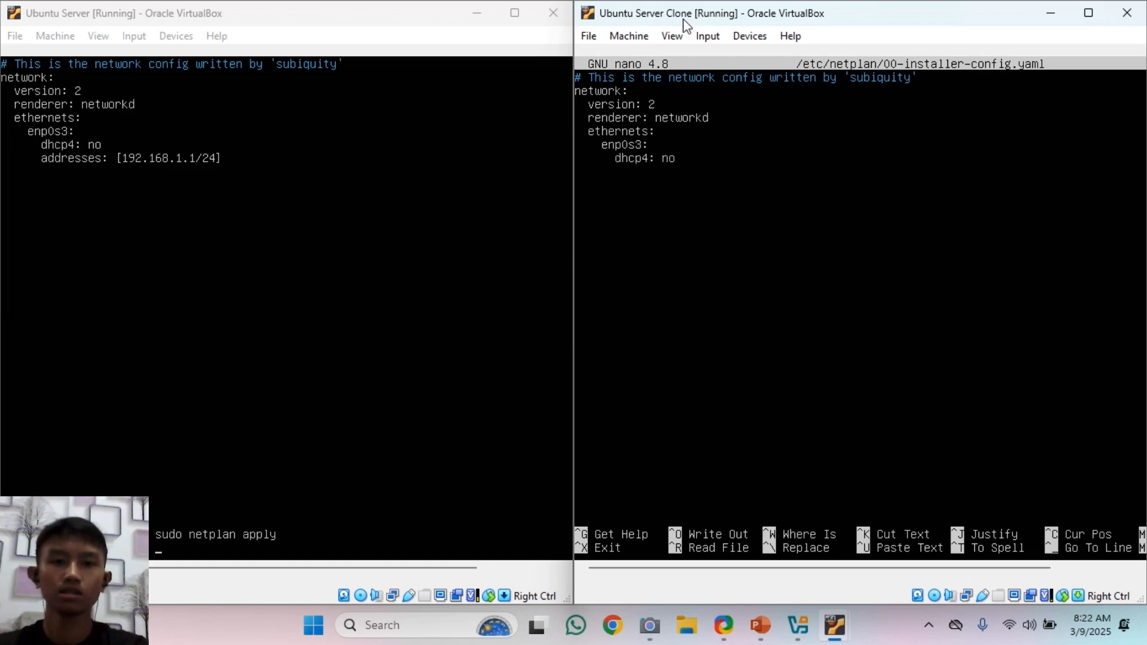
key("Return")
type("addresses")
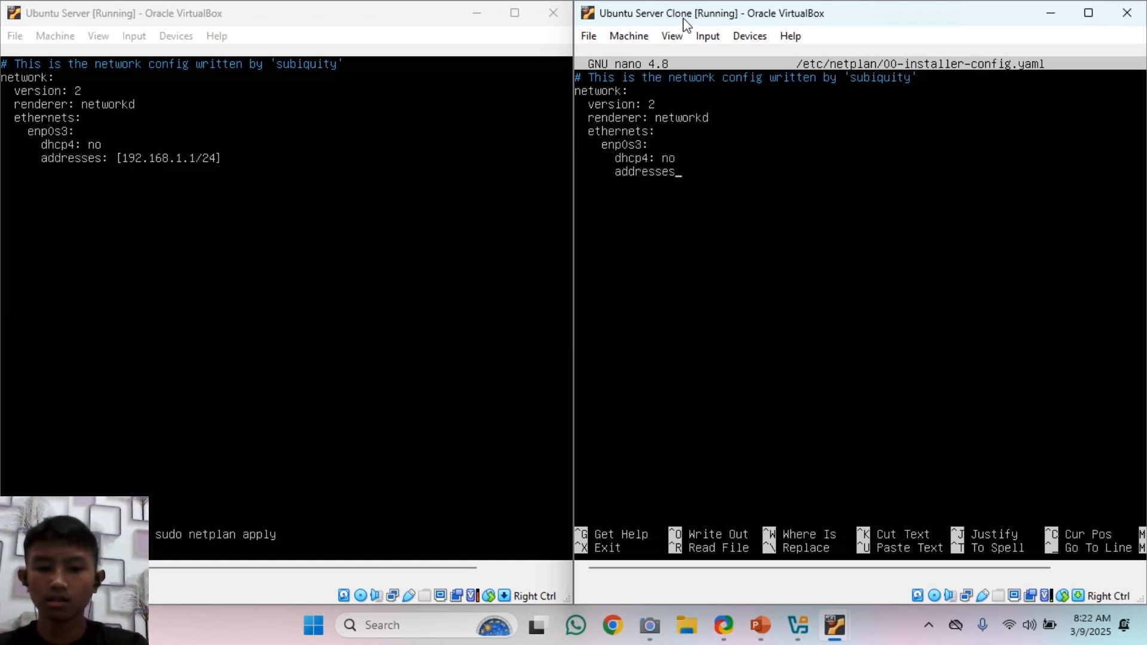
type(": [192")
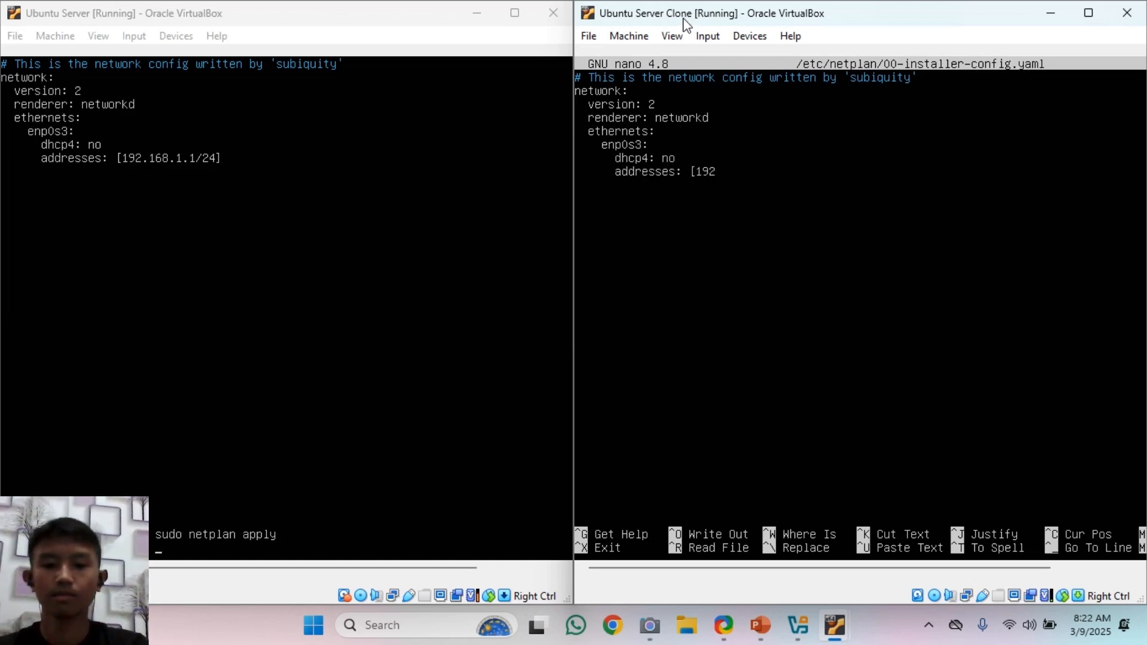
type(".168.1.2")
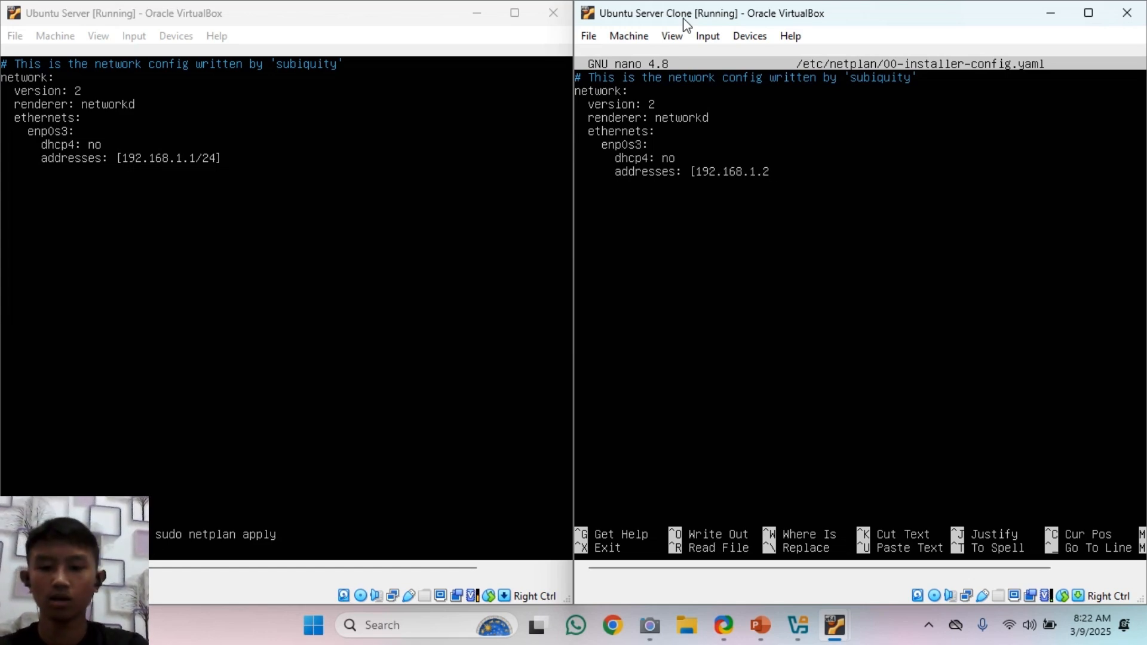
type("/2")
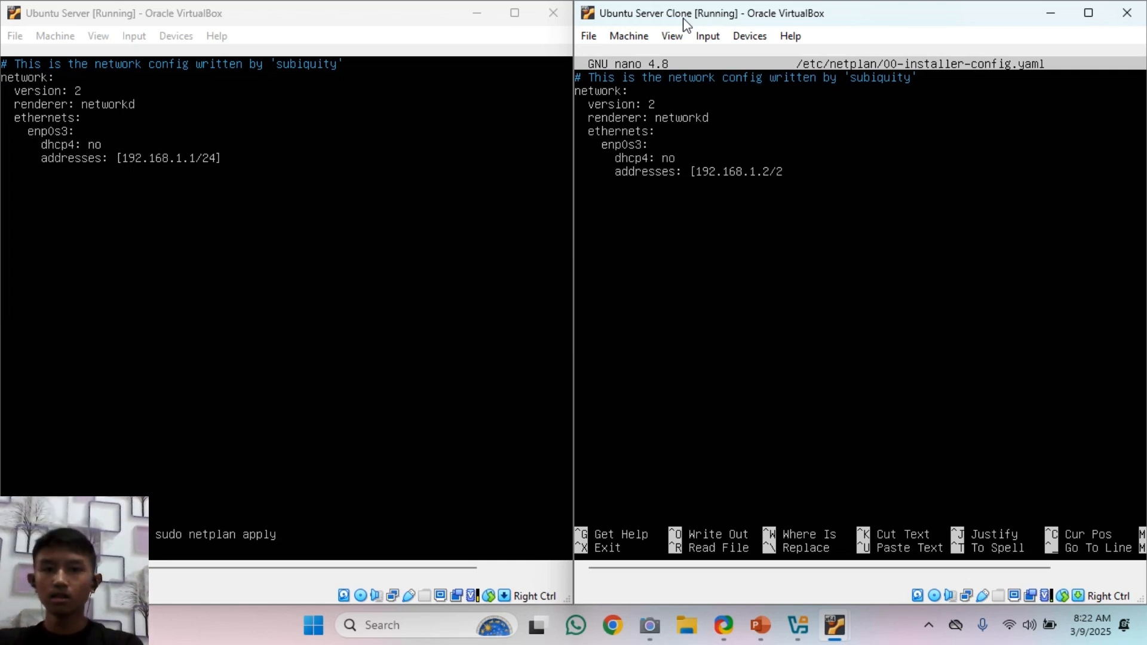
type("4]")
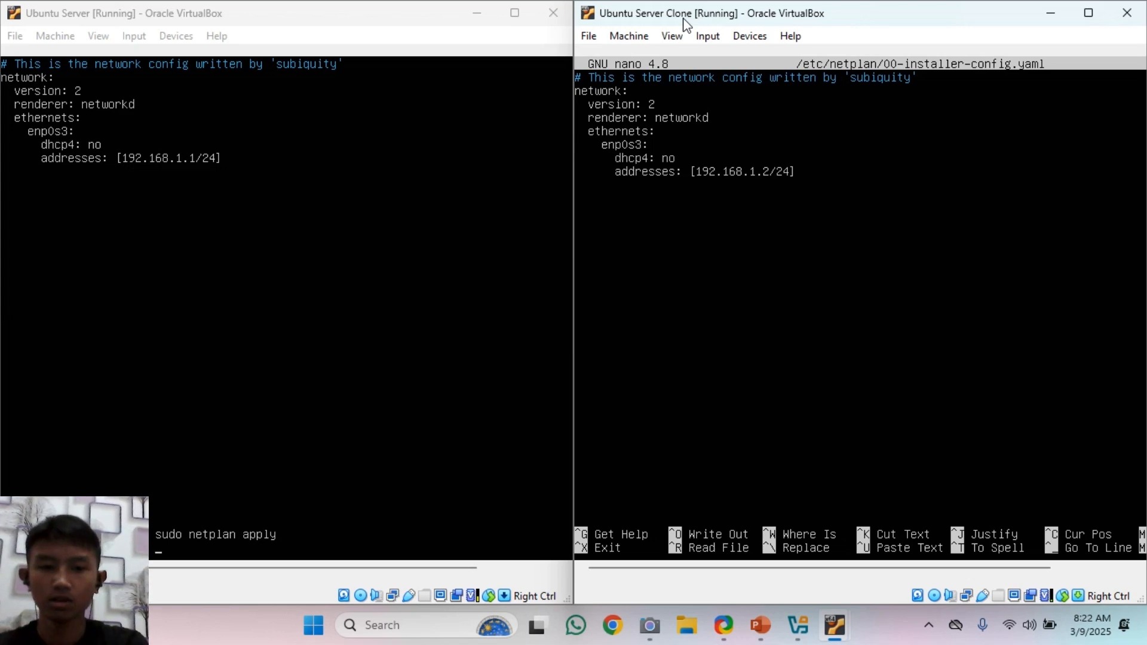
- Save and close the netplan file on Ubuntu Server Clone, and apply the netplan configuration
key("ctrl+x")
type("sudo net")
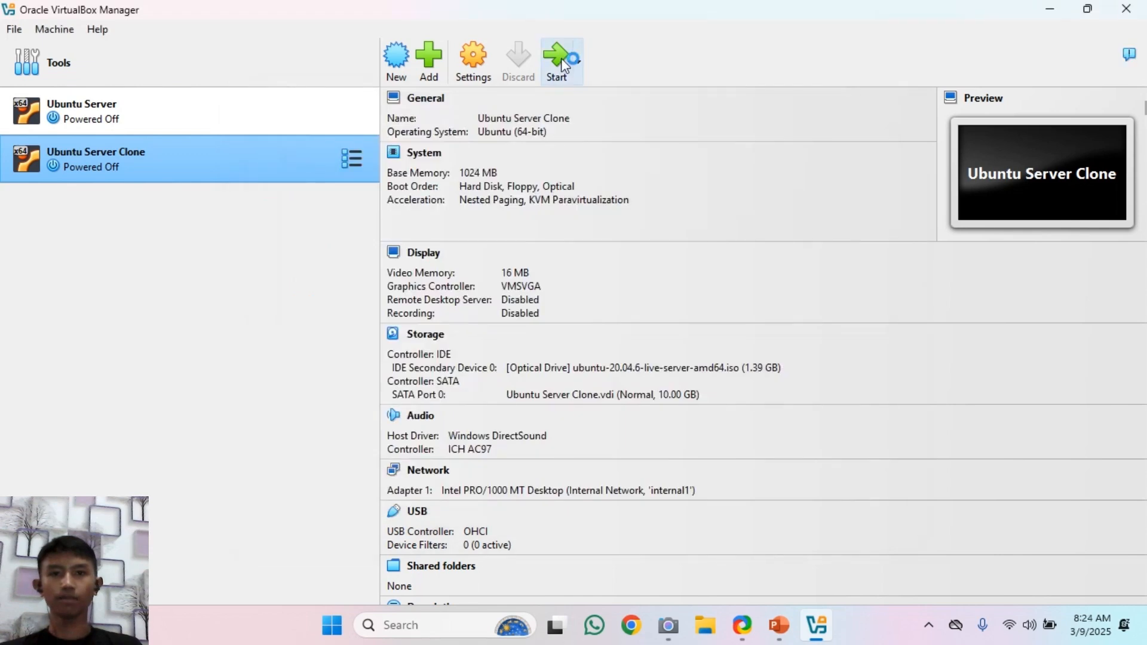
- Start the Ubuntu Server Clone virtual machine, and run ip add on Ubuntu Server to check its address
left_click(561, 58)
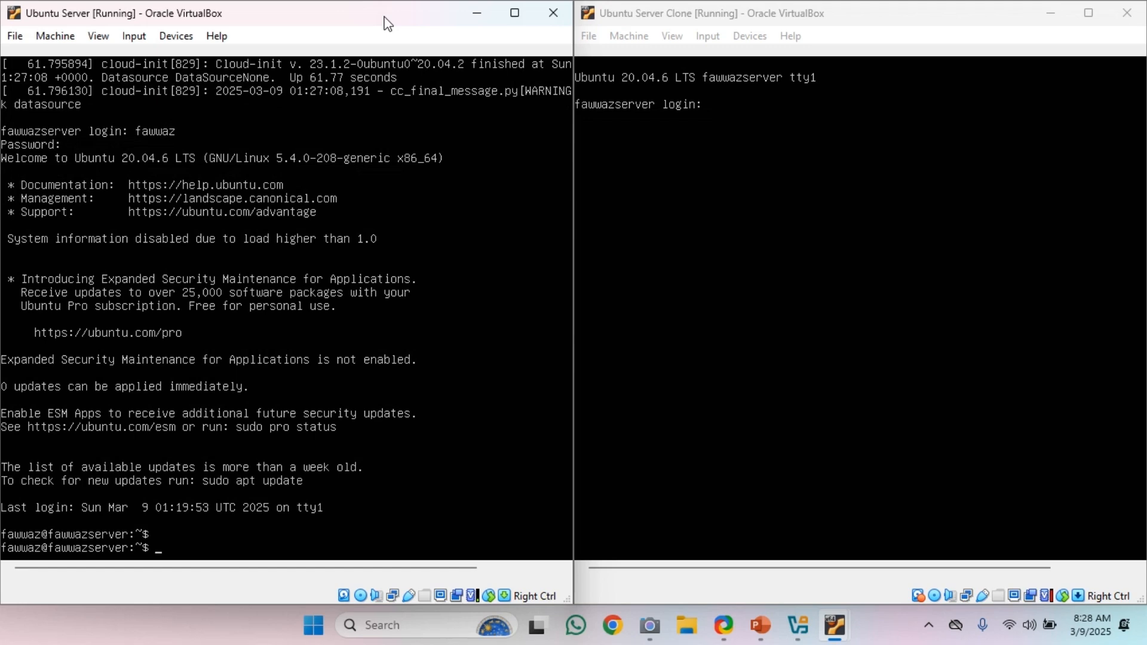
type("ip add")
key("Return")
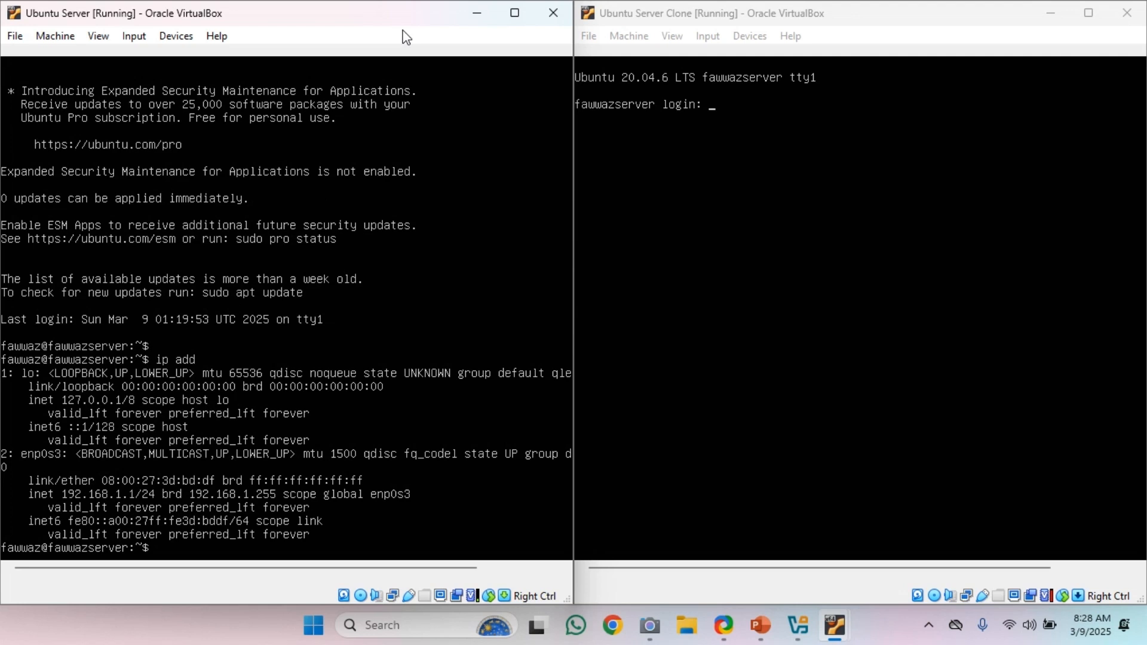
- Log in to Ubuntu Server Clone with the account's username and password
left_click(888, 20)
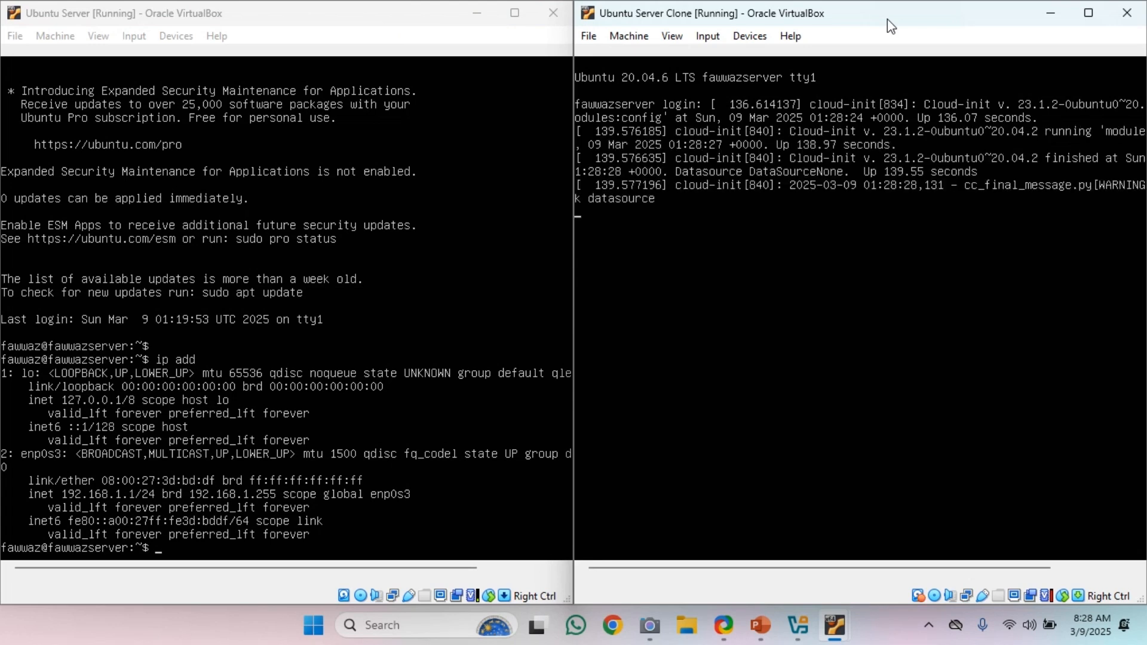
type("fawwaz")
key("Return")
key("Return")
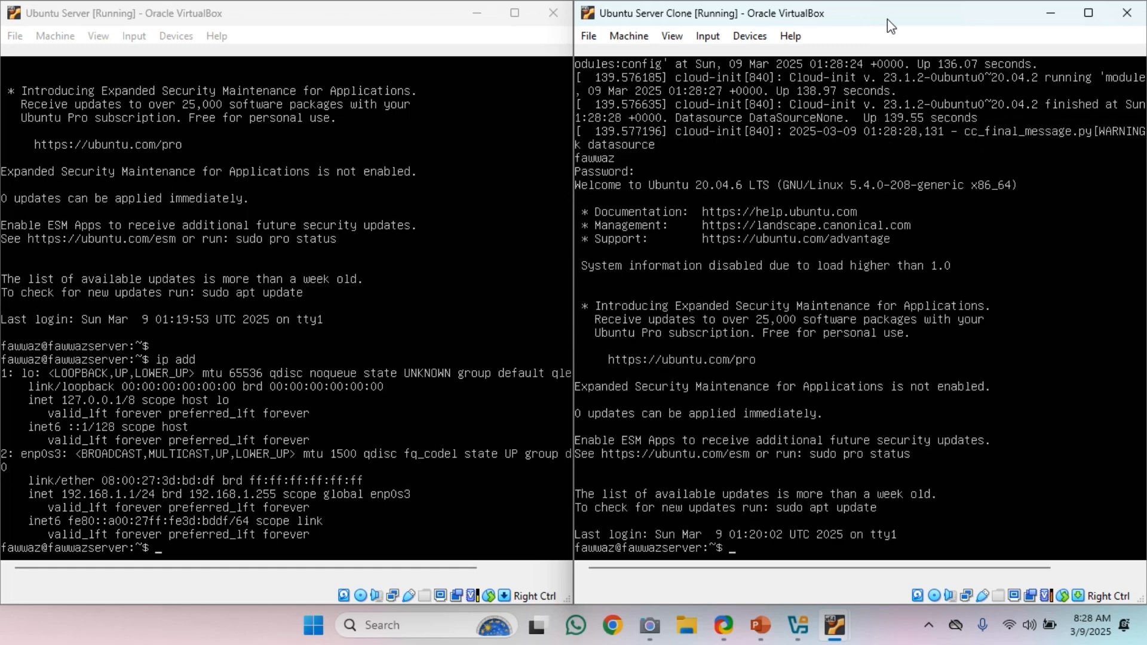
- Run ip add on Ubuntu Server Clone to check the address of enp0s3
key("Return")
type("ip add")
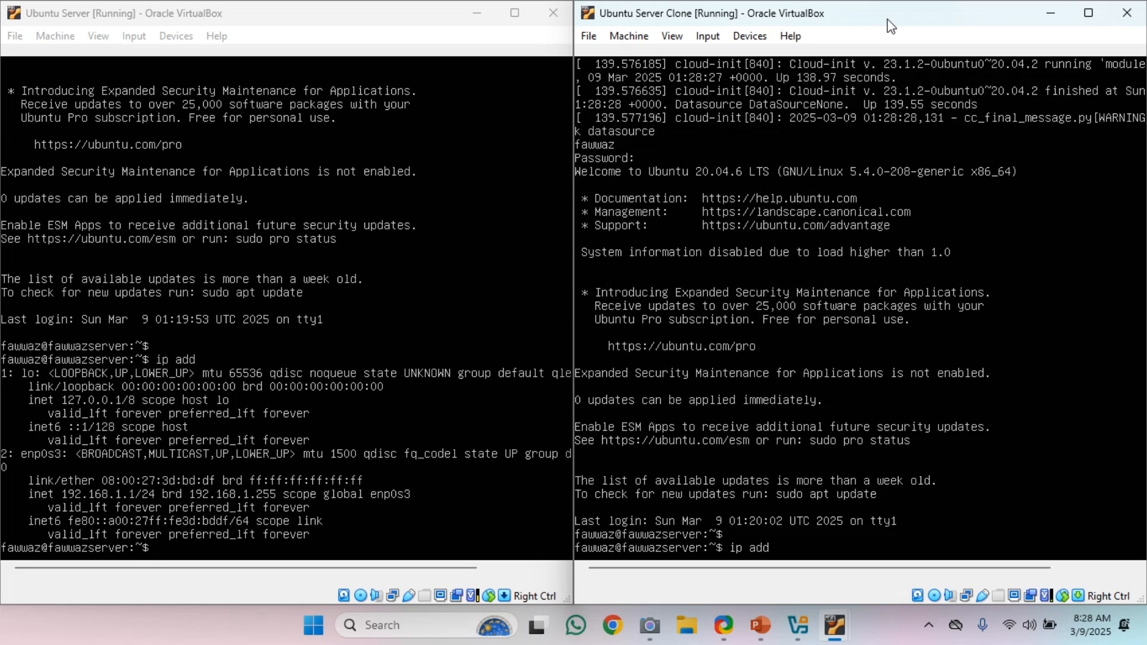
key("Return")
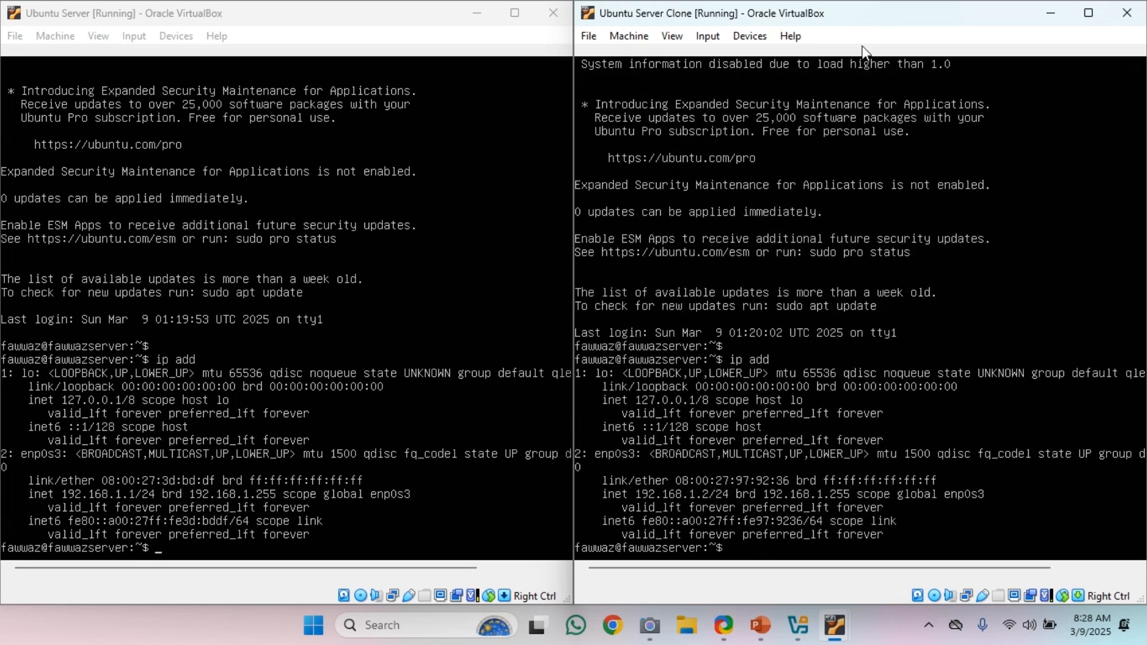
- Ping 192.168.1.2 from Ubuntu Server to test the connection to the clone, and stop the ping after several replies
left_click(334, 22)
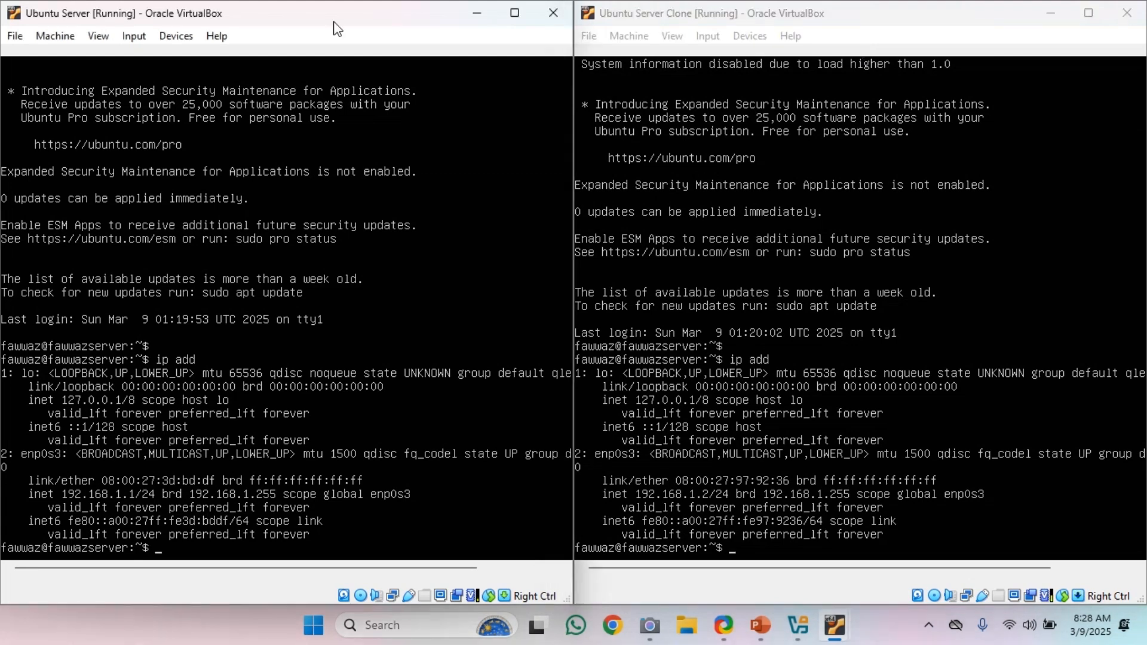
type("ping 192.168.1.2")
key("Return")
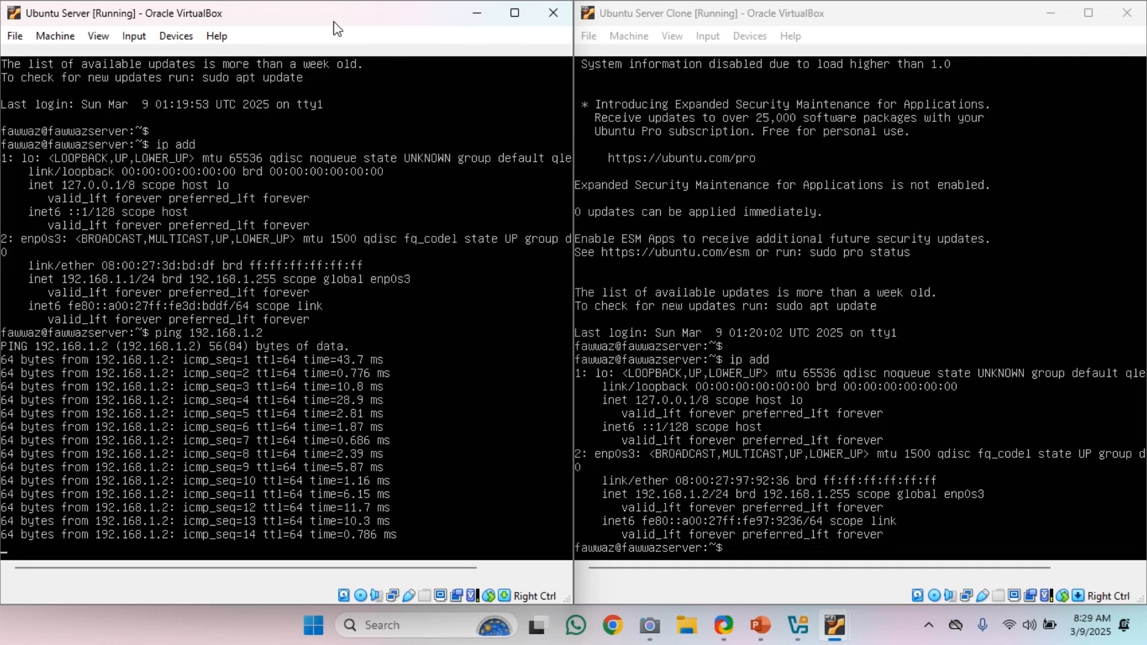
key("ctrl+c")
- Ping 192.168.1.1 from Ubuntu Server Clone to test the connection to Ubuntu Server
left_click(672, 45)
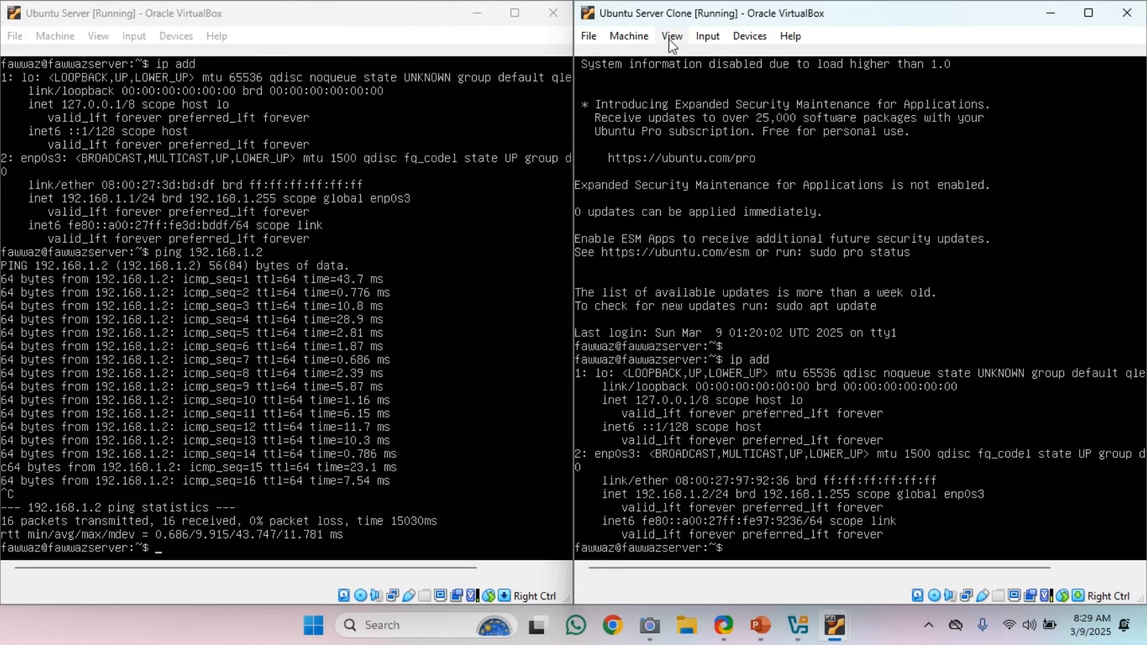
type("ping 192.168.1.1")
key("Return")
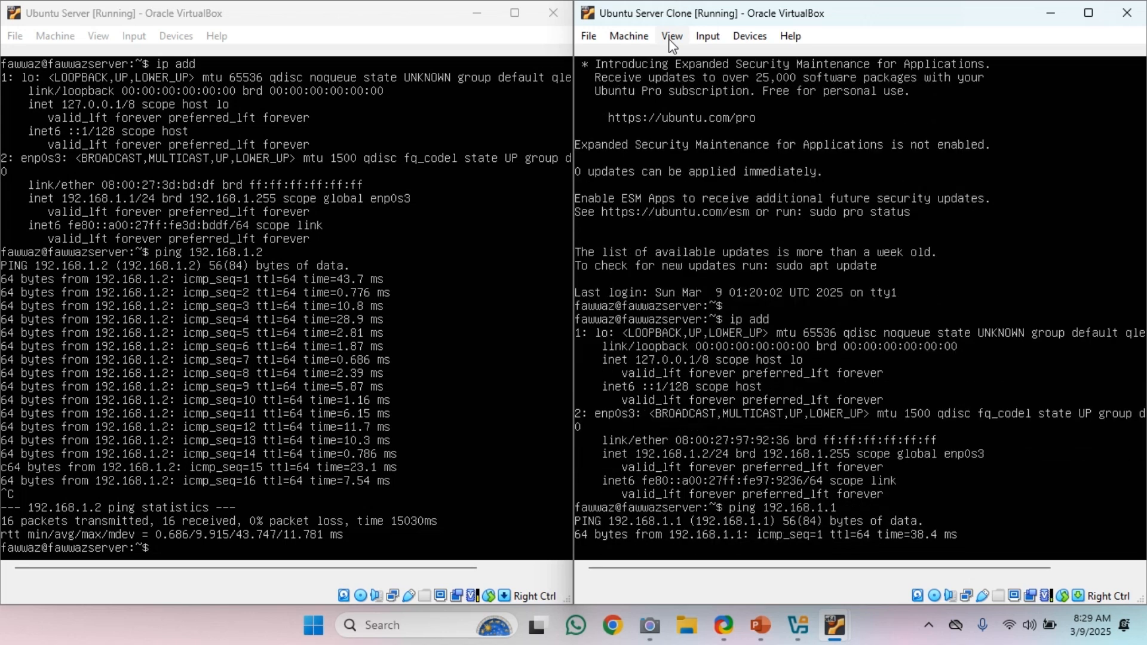